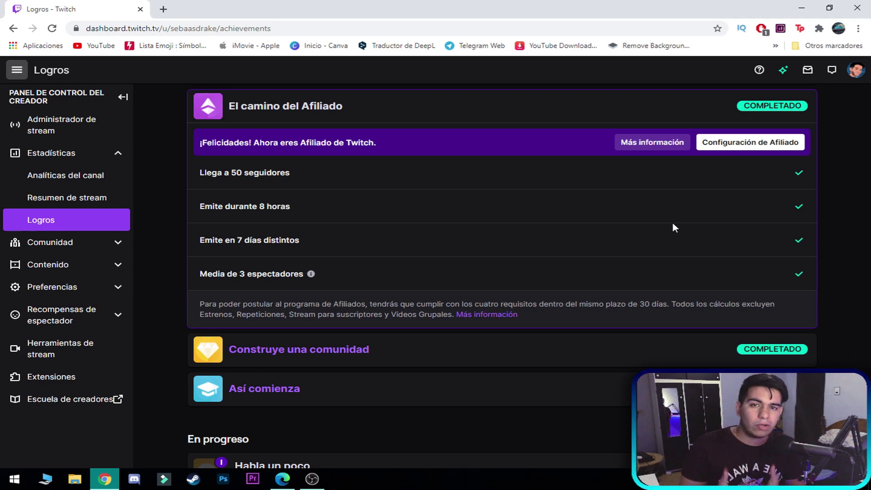
# - Go from Configuración de Afiliado to Introducción de Afiliados and start Paso 1: Registro de pago
pyautogui.click(736, 154)
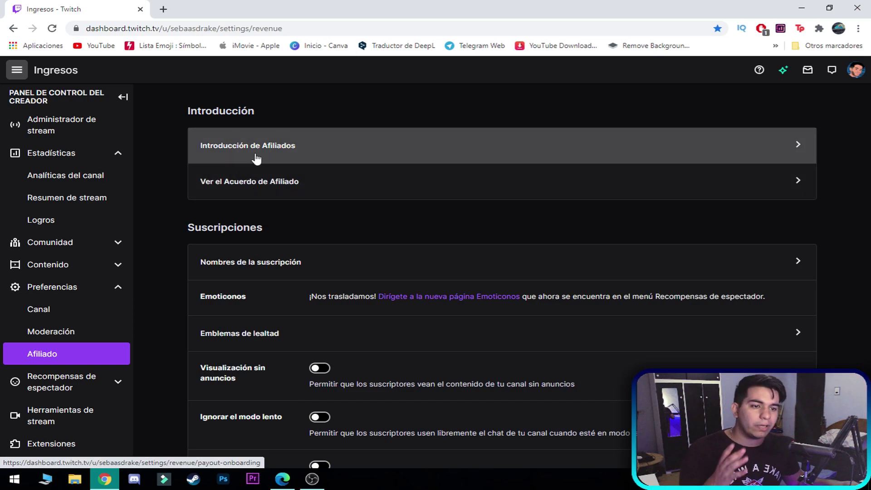
pyautogui.click(287, 159)
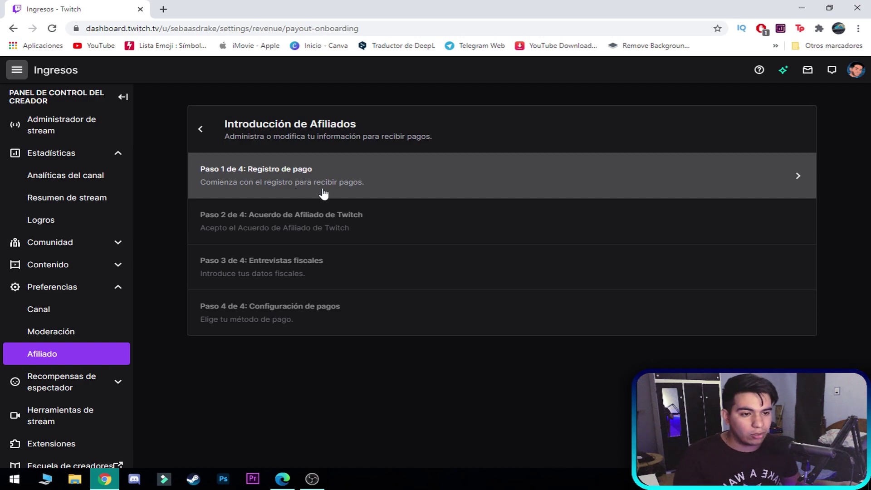
pyautogui.click(398, 191)
# - Scroll through the empty Paso 1 contact and permanent address form to review its fields
pyautogui.scroll(-1, 473, 237)
pyautogui.scroll(1, 486, 239)
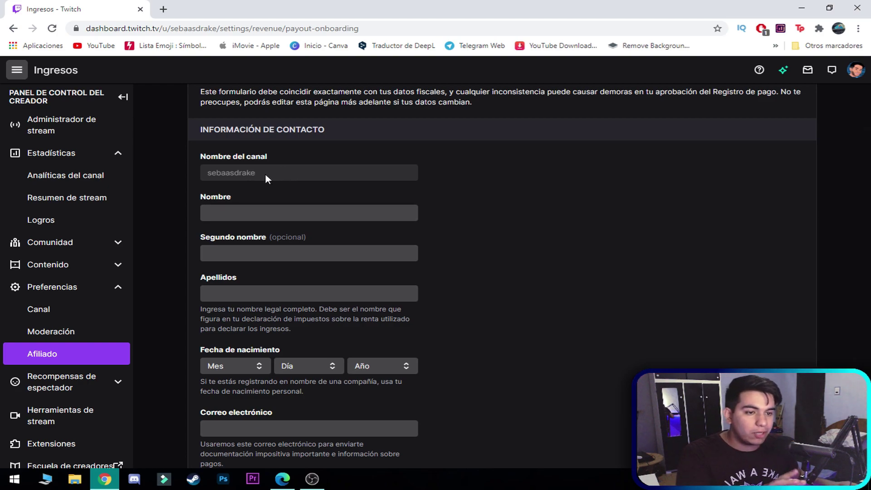
pyautogui.scroll(-2, 442, 206)
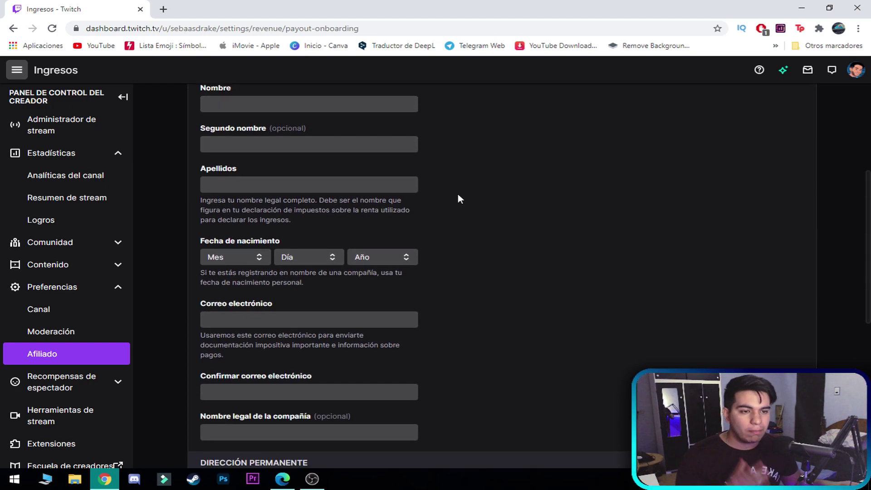
pyautogui.scroll(-7, 419, 317)
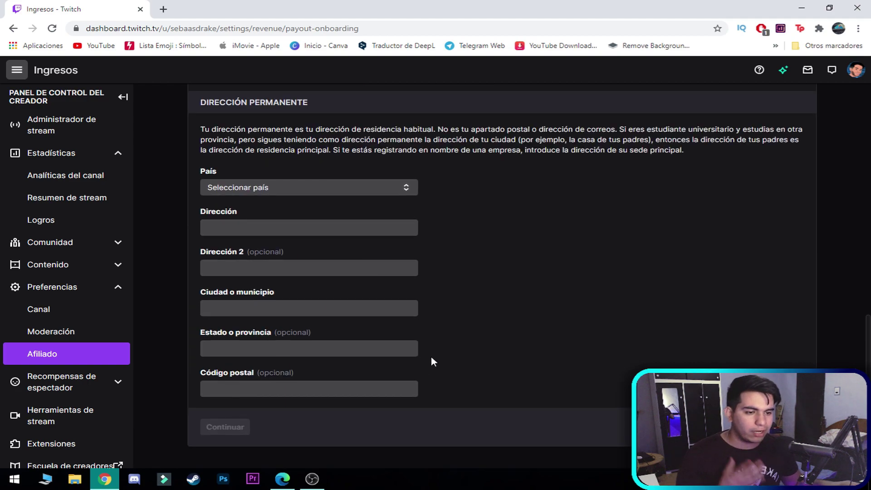
pyautogui.scroll(7, 432, 359)
pyautogui.scroll(2, 468, 272)
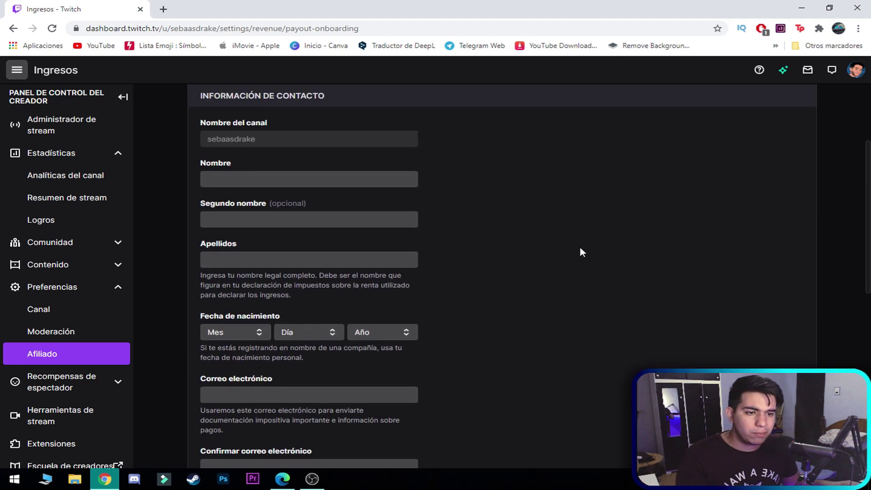
pyautogui.scroll(-1, 544, 254)
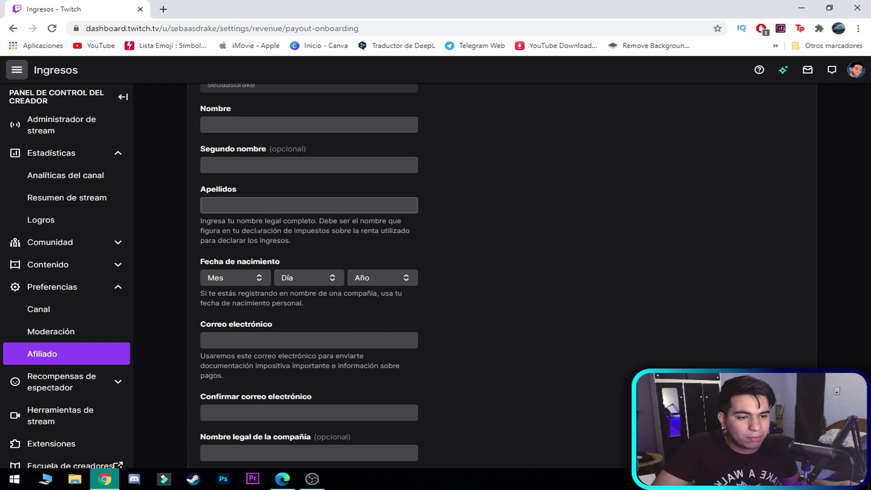
pyautogui.scroll(-1, 269, 288)
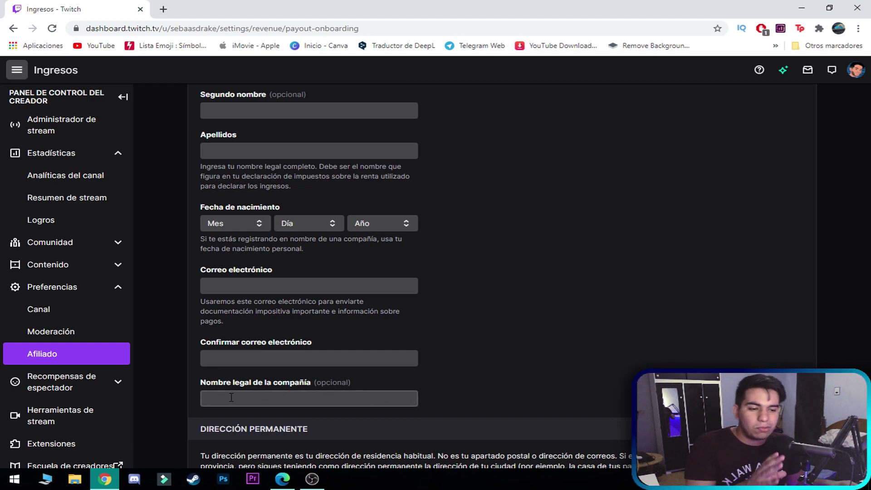
pyautogui.scroll(1, 475, 386)
pyautogui.scroll(2, 474, 385)
# - Enter the legal name, birth date and both e-mail fields, then scroll down to Dirección permanente
pyautogui.click(286, 179)
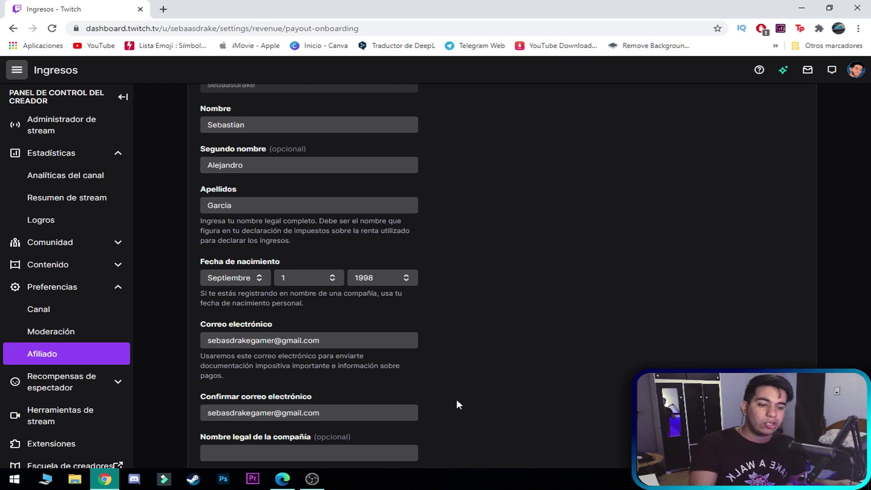
pyautogui.scroll(-5, 428, 402)
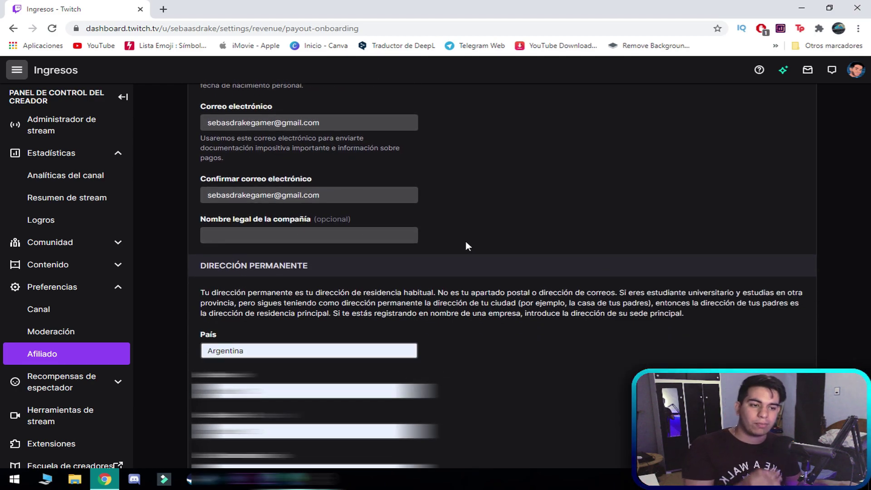
pyautogui.scroll(1, 412, 311)
pyautogui.scroll(2, 457, 288)
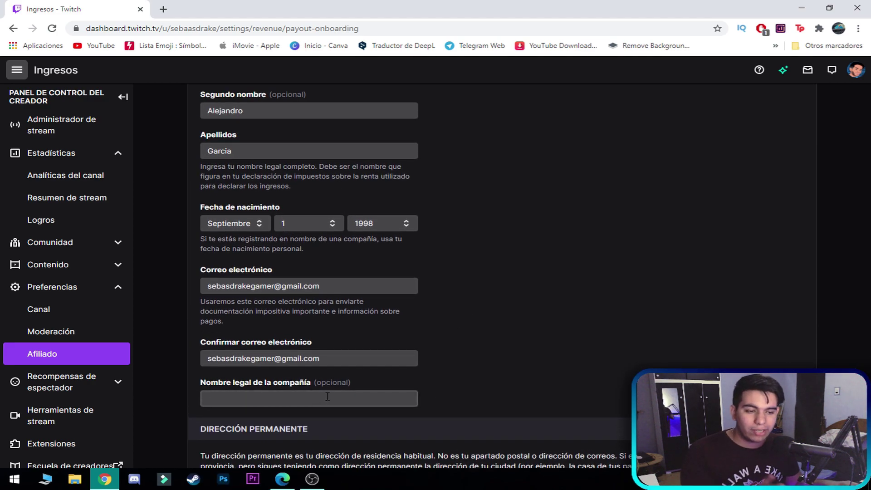
pyautogui.scroll(-1, 446, 391)
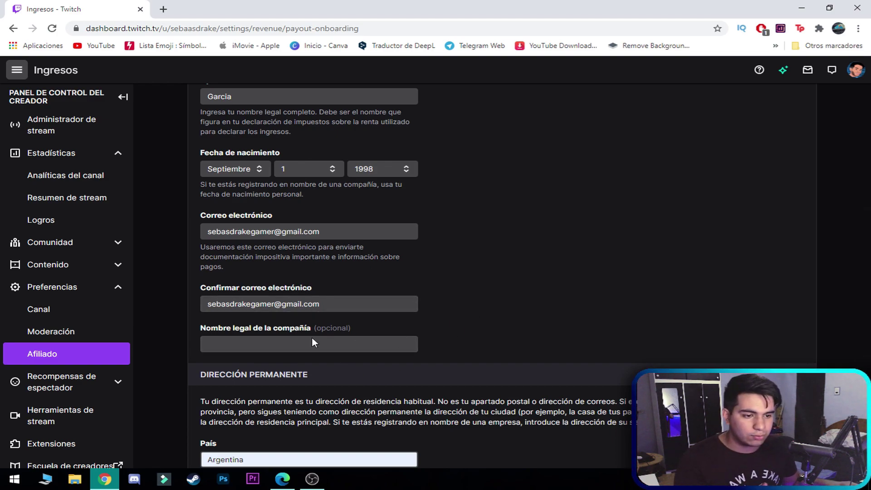
pyautogui.scroll(-4, 344, 343)
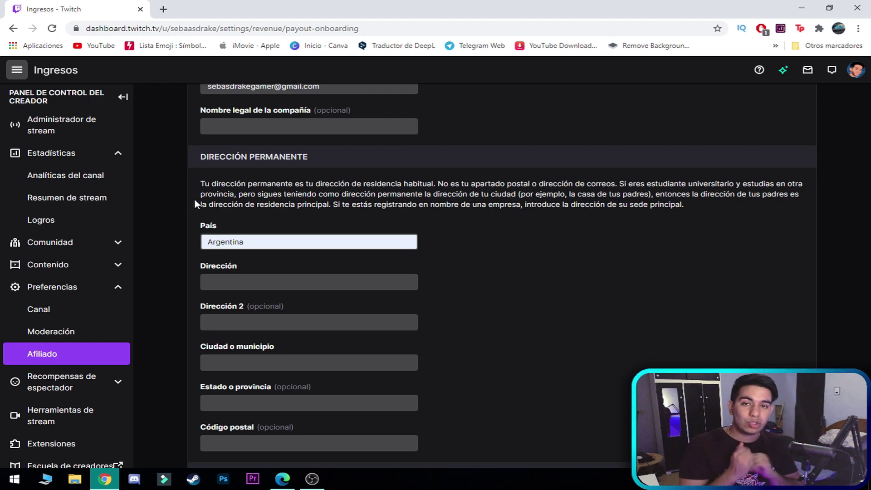
pyautogui.scroll(-1, 176, 216)
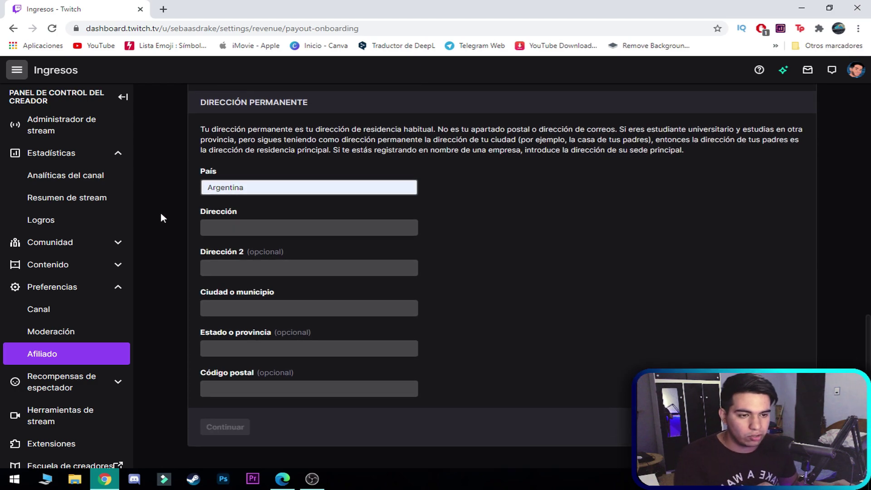
pyautogui.click(224, 192)
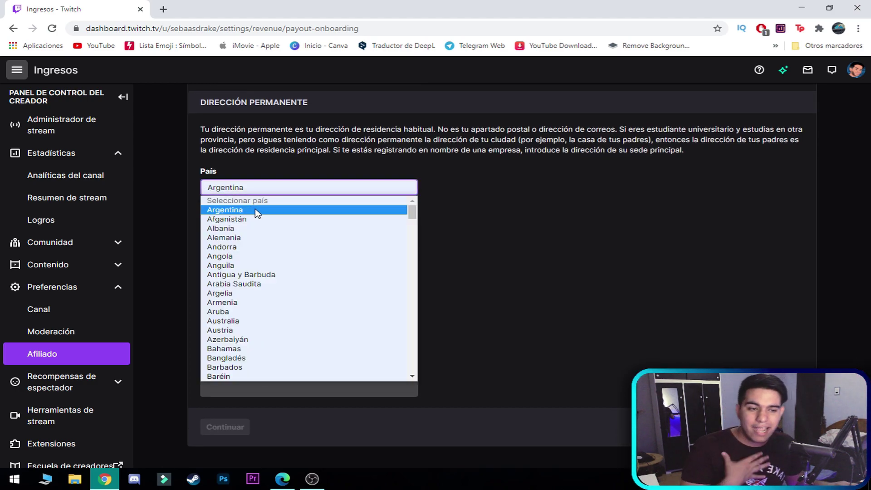
pyautogui.click(257, 211)
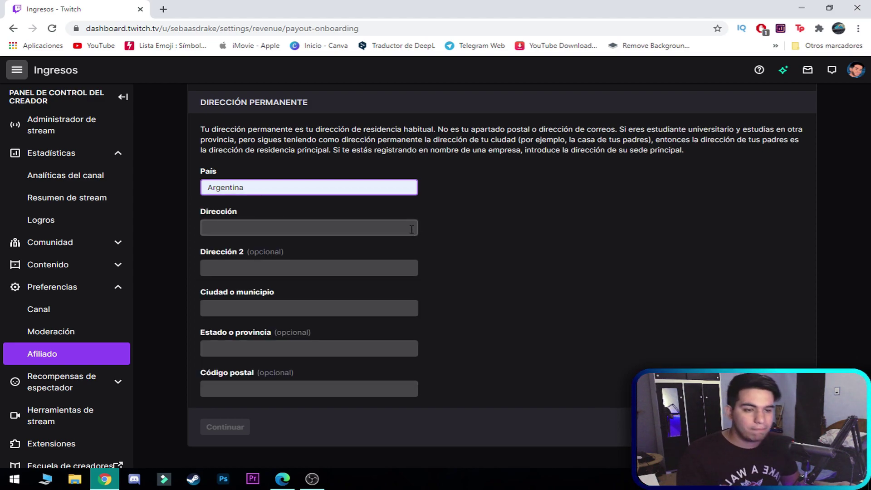
pyautogui.click(230, 213)
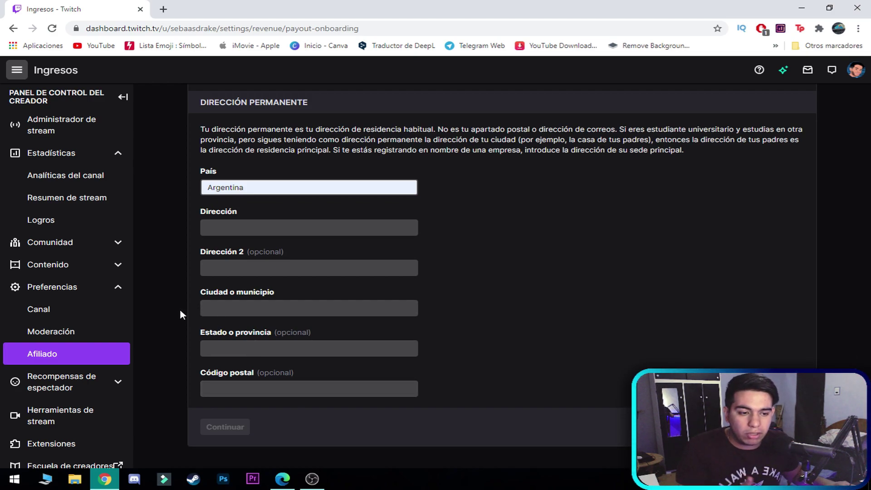
# - Fill in the city, set the province to 'Buenos Aires', and autofill the street address and postal code
pyautogui.click(222, 304)
pyautogui.write('Isidro casanova')
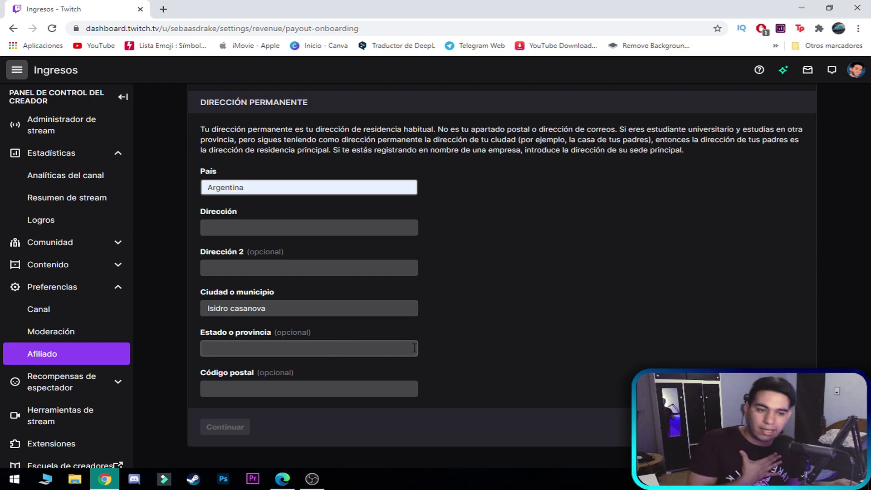
pyautogui.click(414, 347)
pyautogui.write('Buenos Aires')
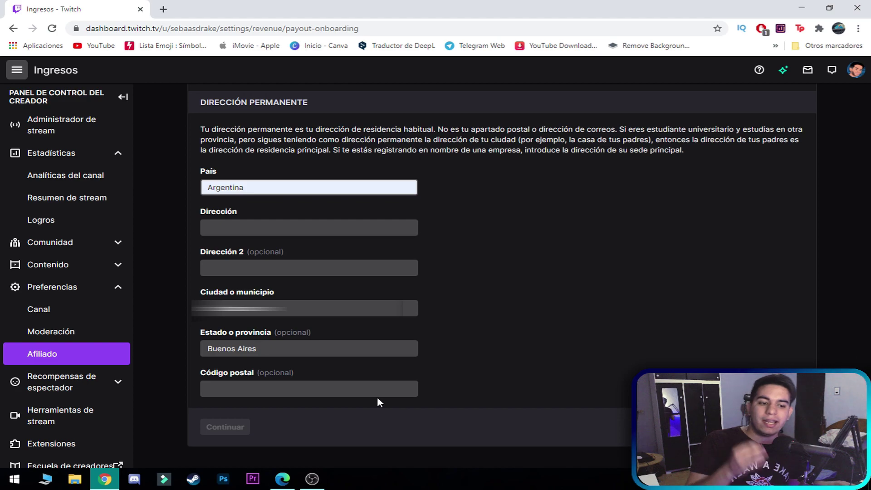
pyautogui.click(367, 393)
pyautogui.press('Down')
pyautogui.press('Return')
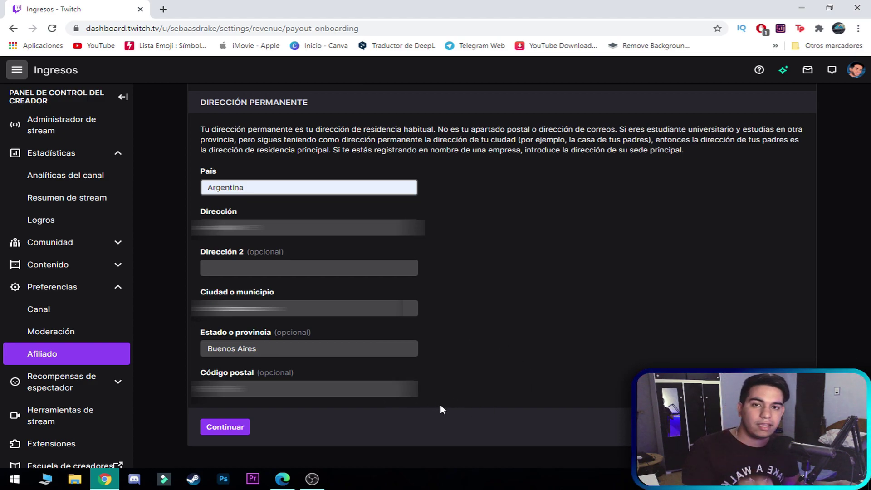
# - Submit the Paso 1 registration form and accept the Twitch Affiliate Agreement
pyautogui.click(242, 429)
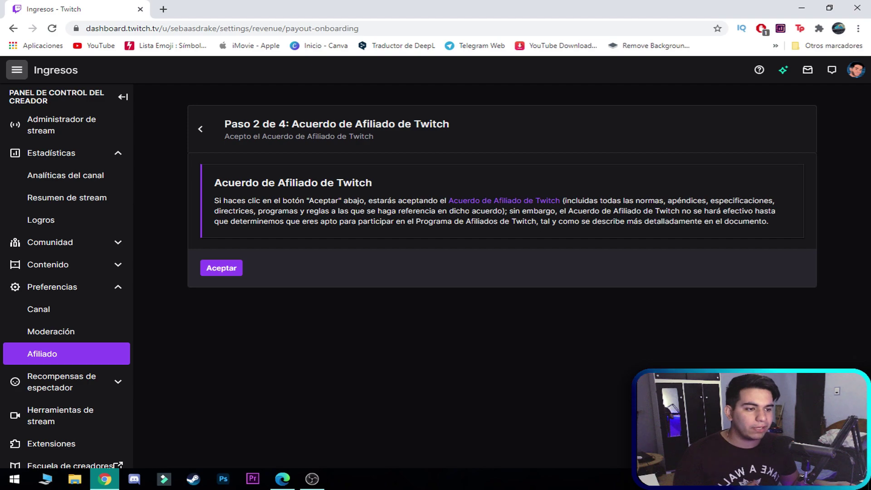
pyautogui.click(227, 270)
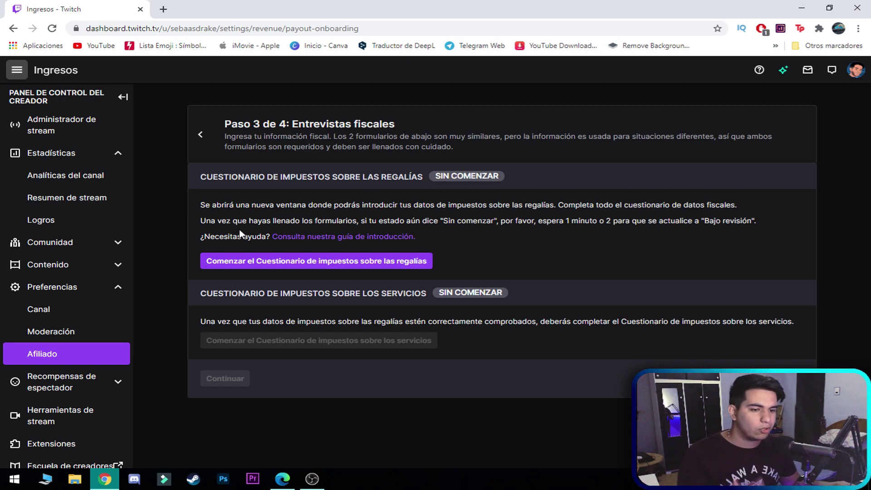
# - Start the royalties tax interview, review the pre-filled details, and launch the tax questionnaire window
pyautogui.click(223, 263)
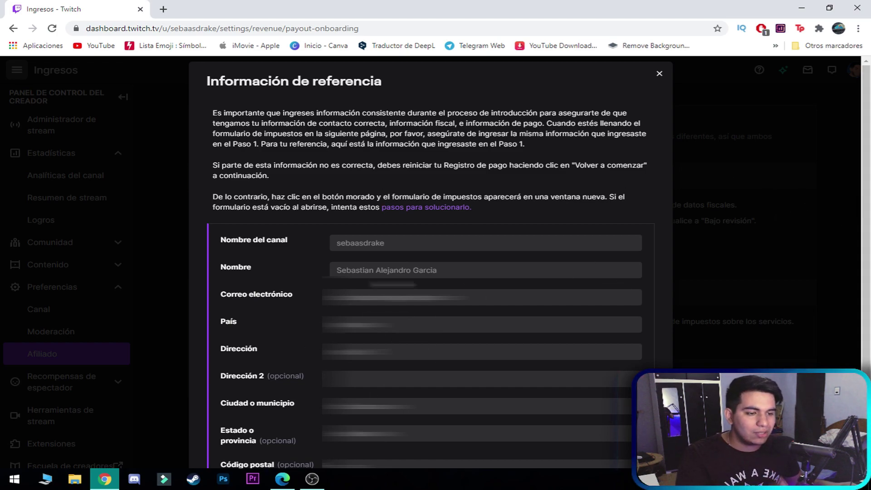
pyautogui.scroll(-2, 743, 312)
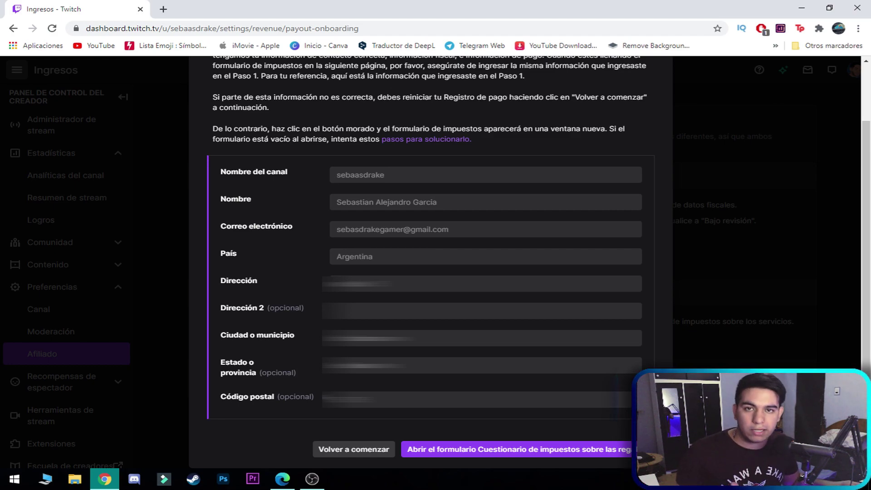
pyautogui.click(602, 450)
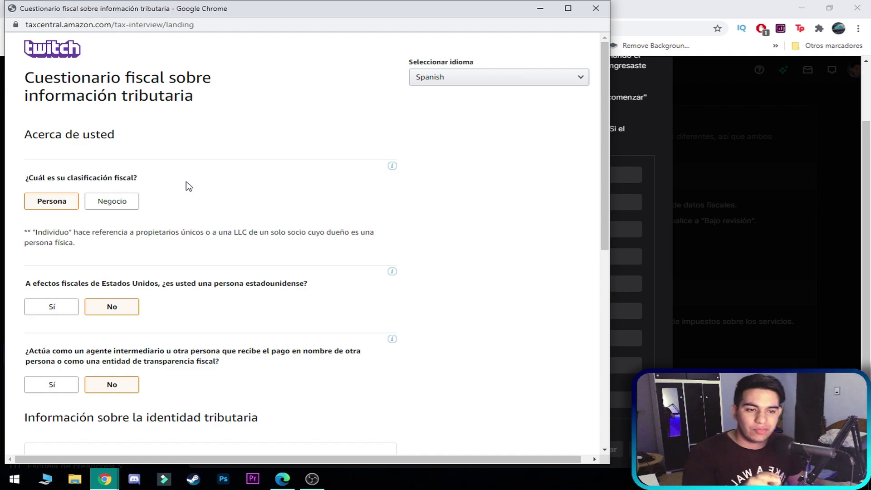
# - Set tax classification to Persona and answer No to being a US person and an intermediary
pyautogui.click(68, 207)
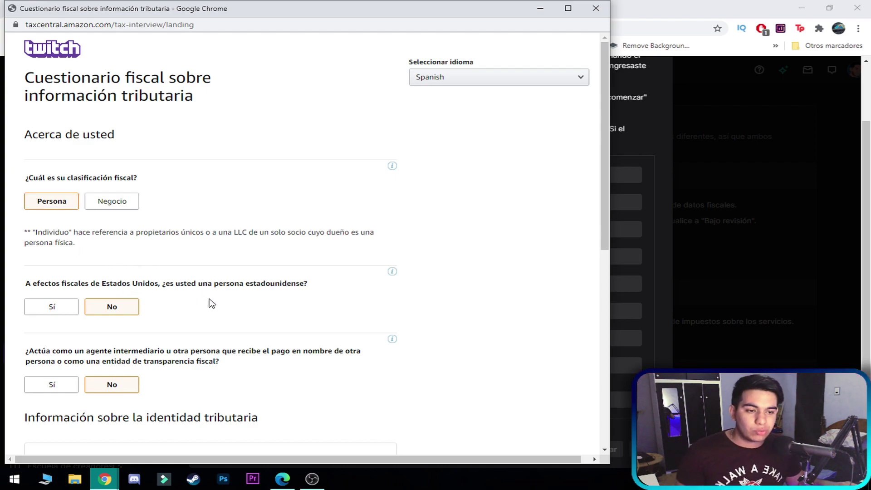
pyautogui.click(129, 313)
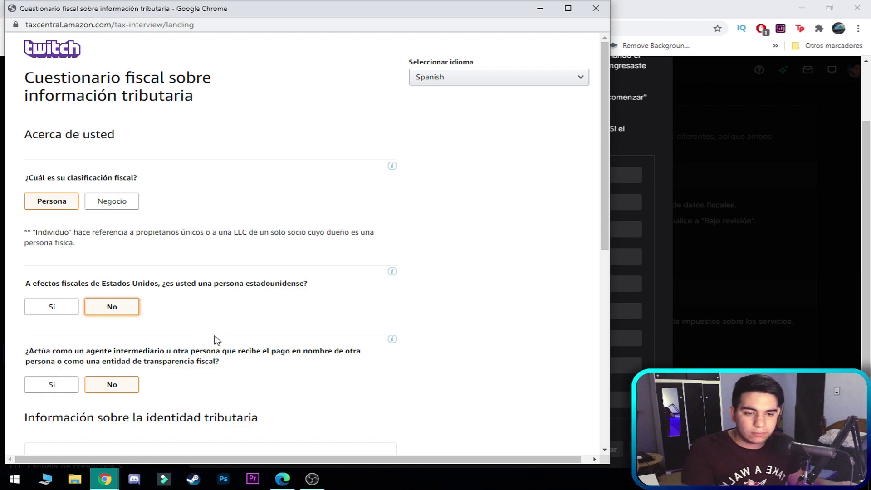
pyautogui.scroll(-3, 262, 351)
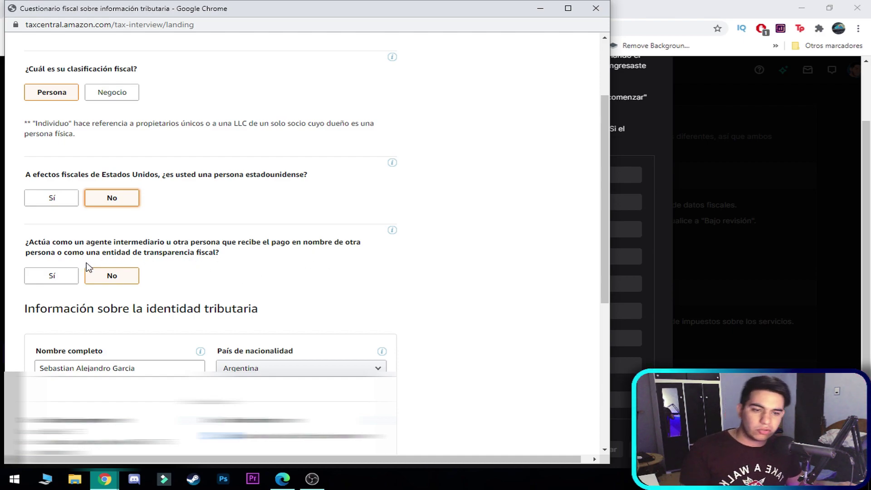
pyautogui.click(241, 266)
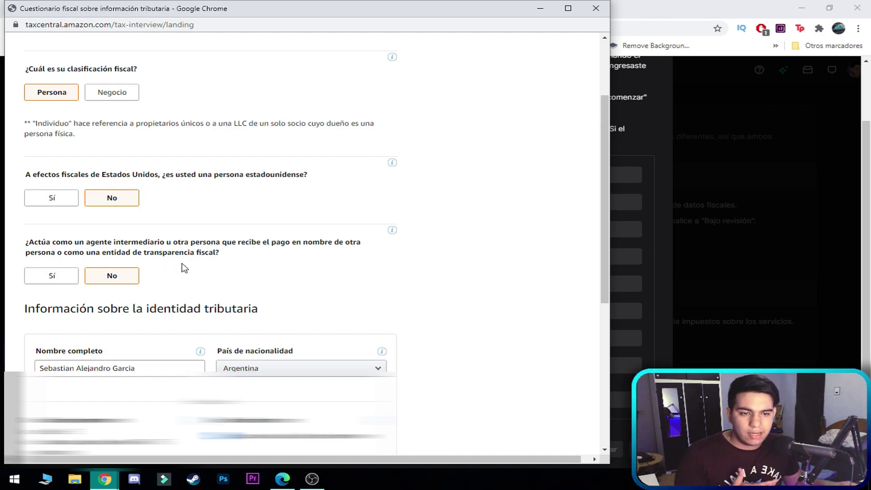
pyautogui.click(393, 232)
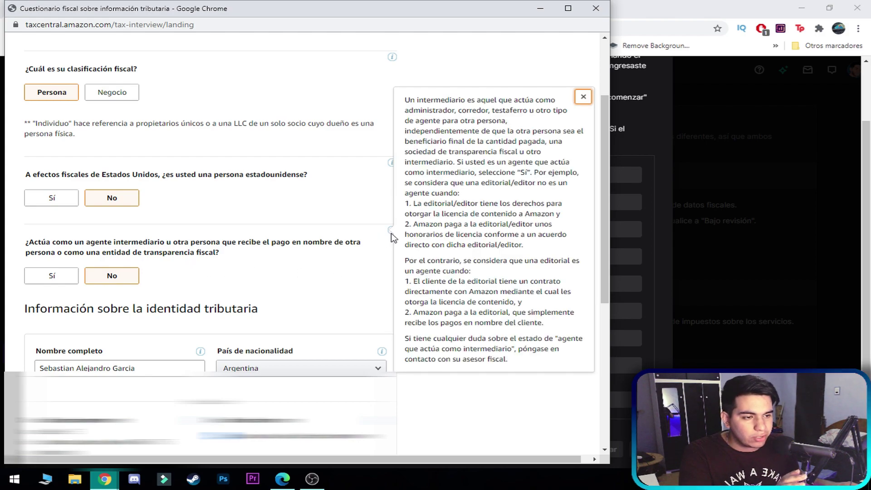
pyautogui.click(340, 265)
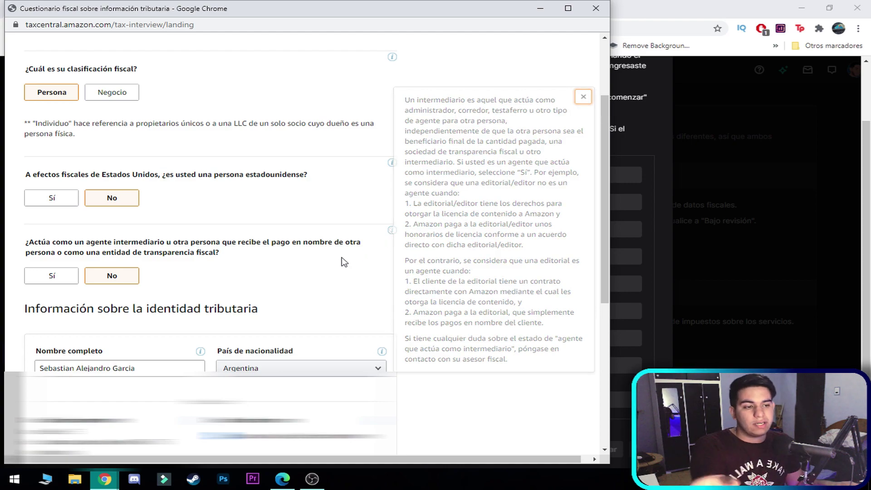
pyautogui.click(112, 278)
pyautogui.scroll(-1, 113, 278)
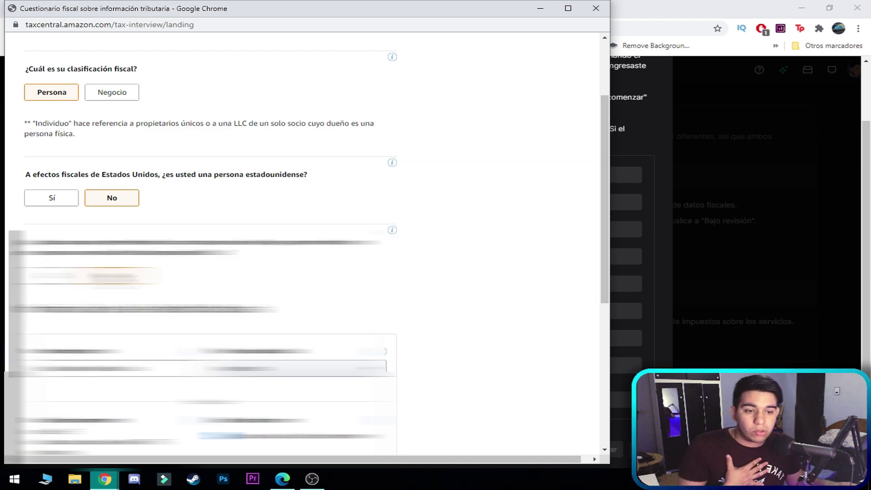
# - Keep Argentina as the País de nacionalidad in the tax identity section
pyautogui.scroll(-2, 386, 308)
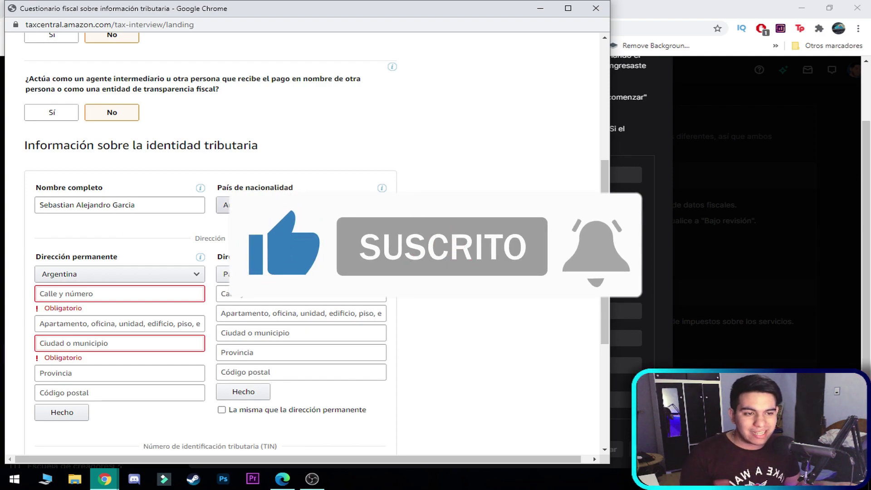
pyautogui.click(262, 211)
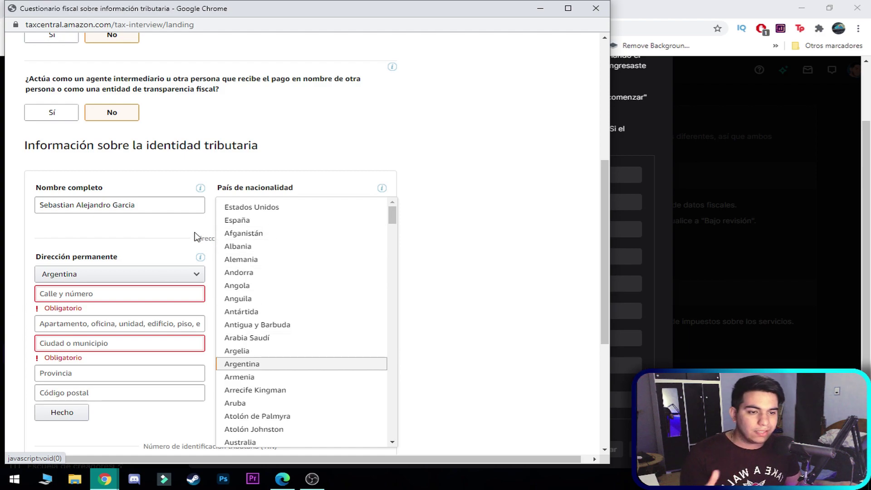
pyautogui.click(166, 241)
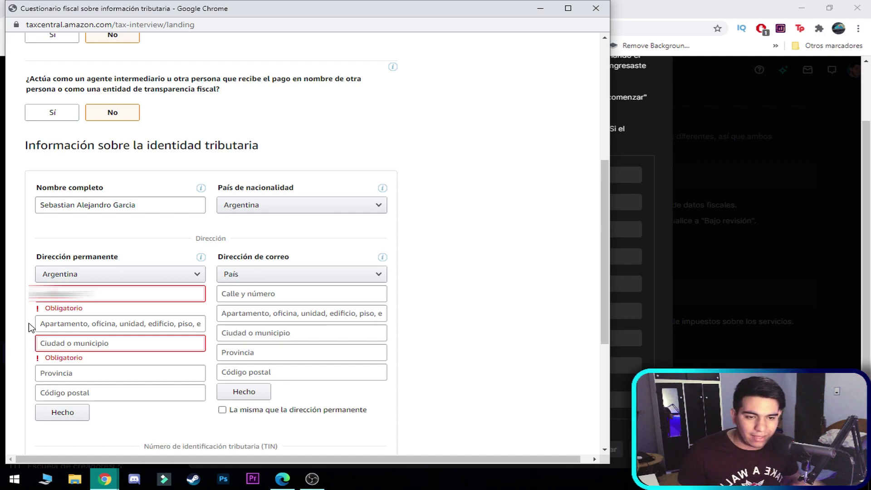
# - Autofill and save the permanent address, and make the mailing address the same
pyautogui.click(29, 327)
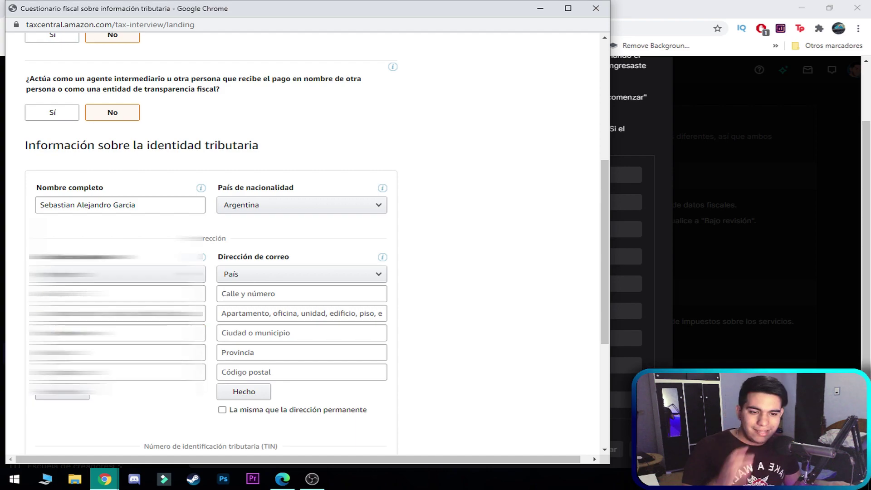
pyautogui.click(117, 352)
pyautogui.press('Down')
pyautogui.press('Return')
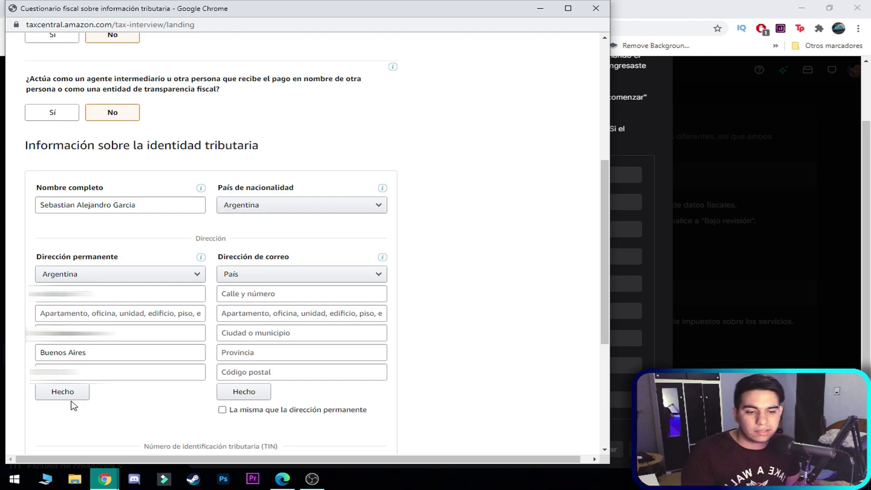
pyautogui.click(63, 392)
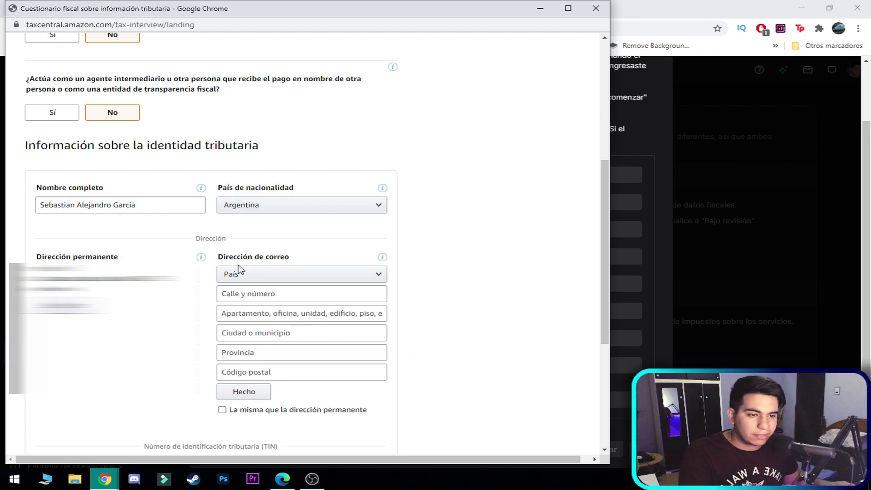
pyautogui.click(223, 409)
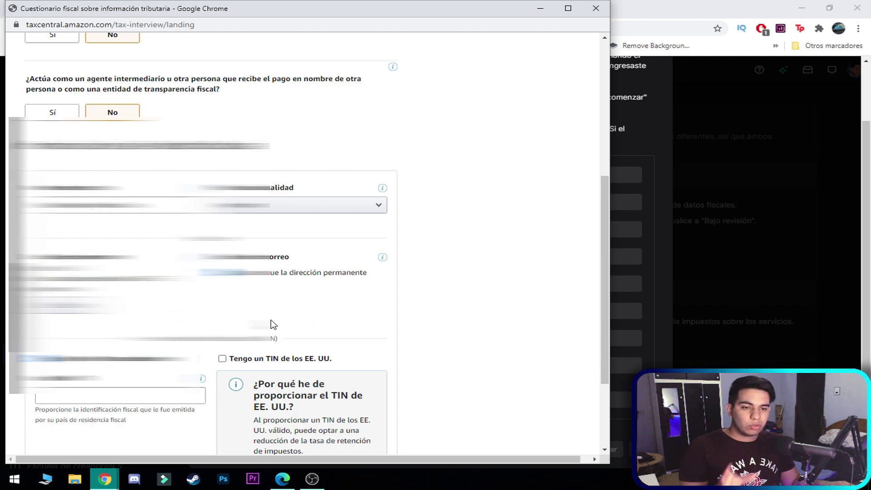
# - Check 'Tengo un TIN no estadounidense' to declare a non-US tax ID
pyautogui.scroll(-3, 393, 324)
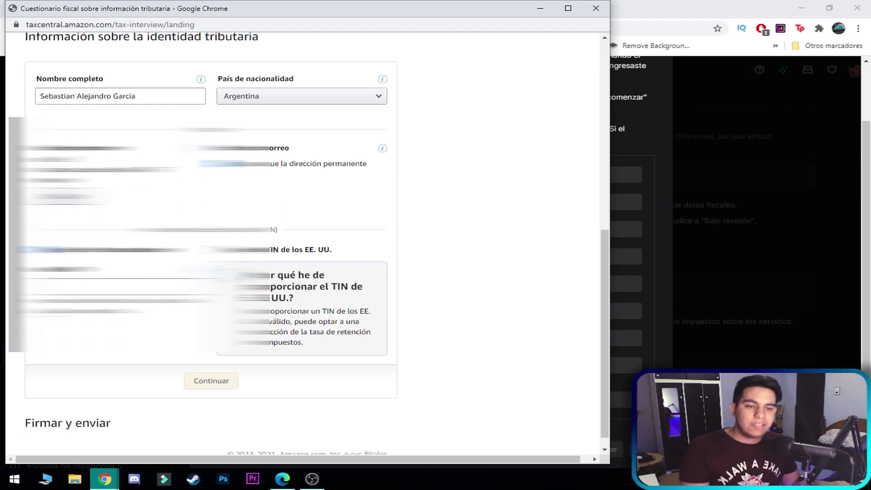
pyautogui.scroll(-1, 62, 244)
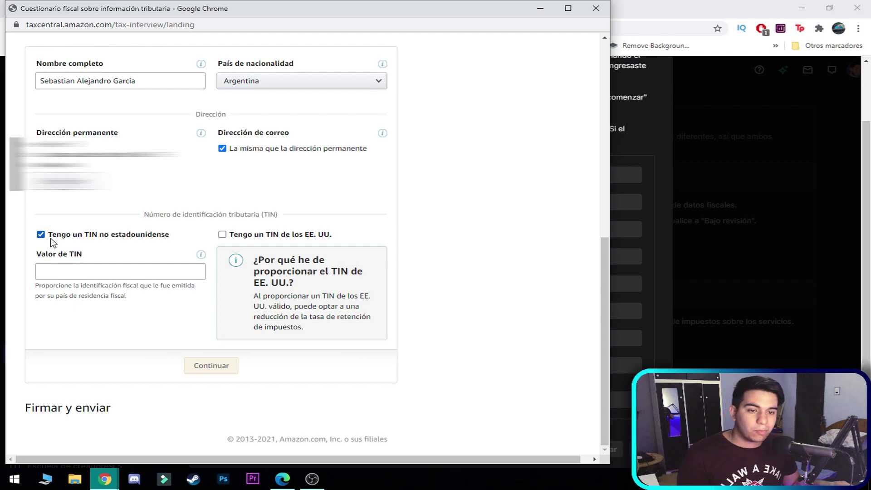
pyautogui.click(45, 237)
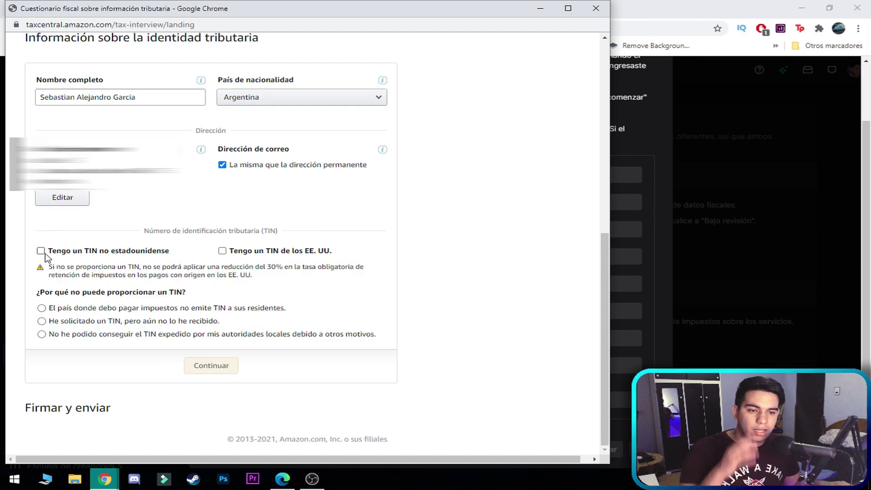
pyautogui.click(41, 250)
pyautogui.click(40, 251)
pyautogui.click(41, 251)
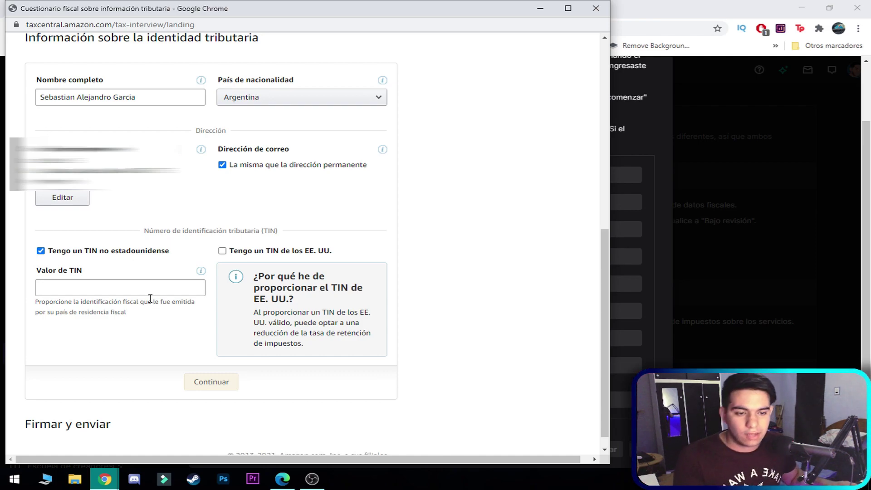
# - Paste the non-US tax identification number and submit the tax identity information
pyautogui.click(68, 284)
pyautogui.hotkey('ctrl', 'v')
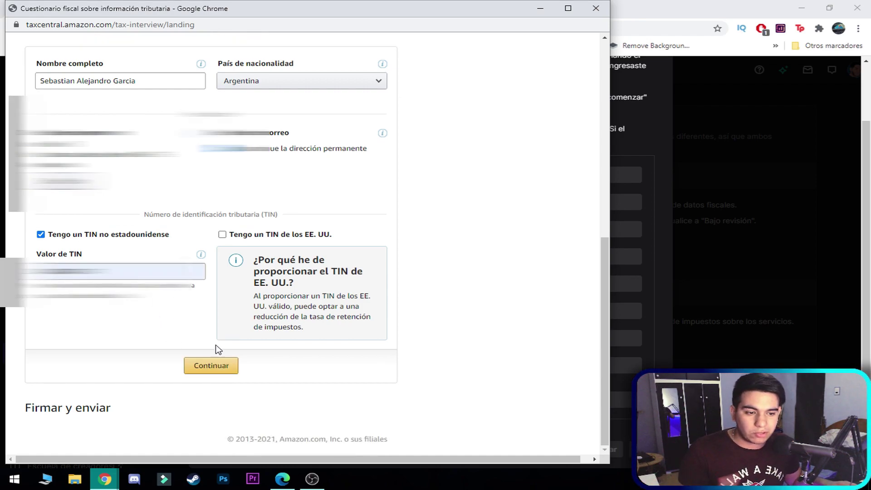
pyautogui.click(233, 371)
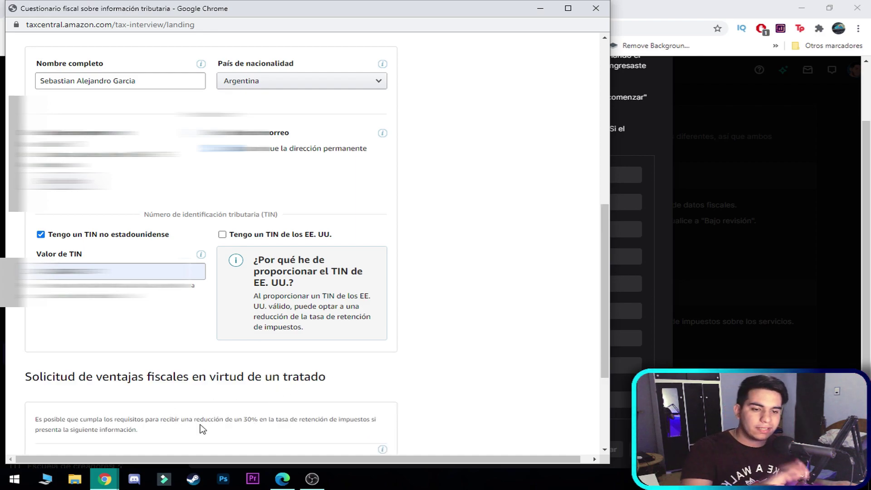
# - Confirm Argentina as the tax residence country and scroll down to Firmar y enviar
pyautogui.scroll(-4, 374, 362)
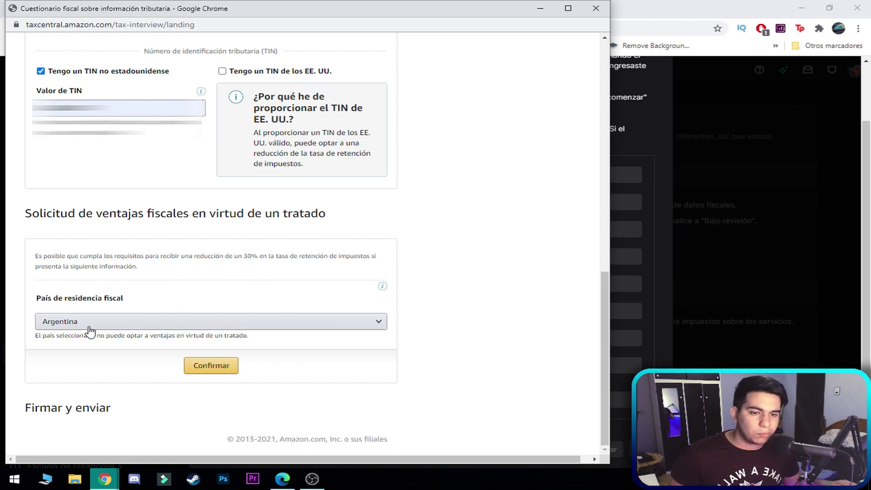
pyautogui.click(232, 323)
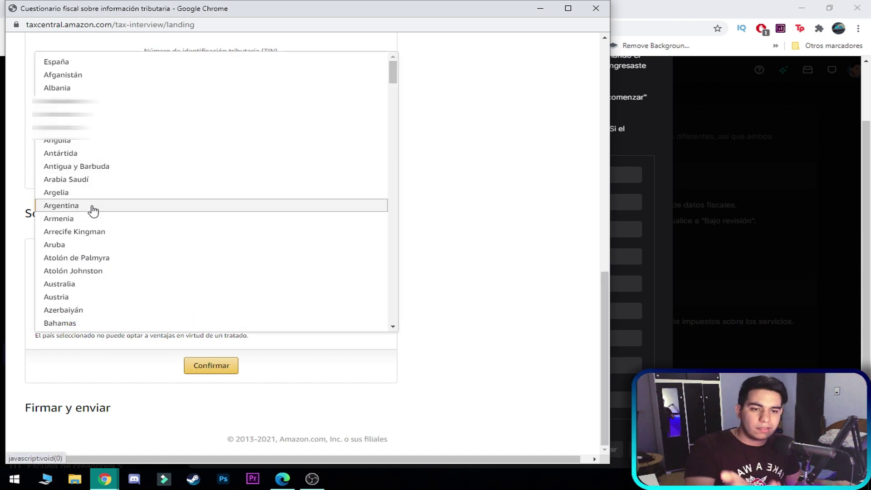
pyautogui.click(89, 207)
pyautogui.click(229, 365)
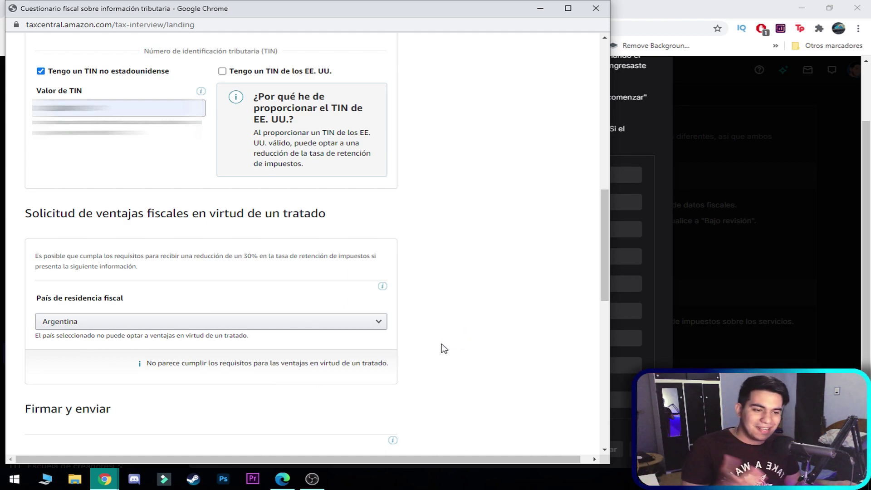
pyautogui.scroll(-7, 439, 351)
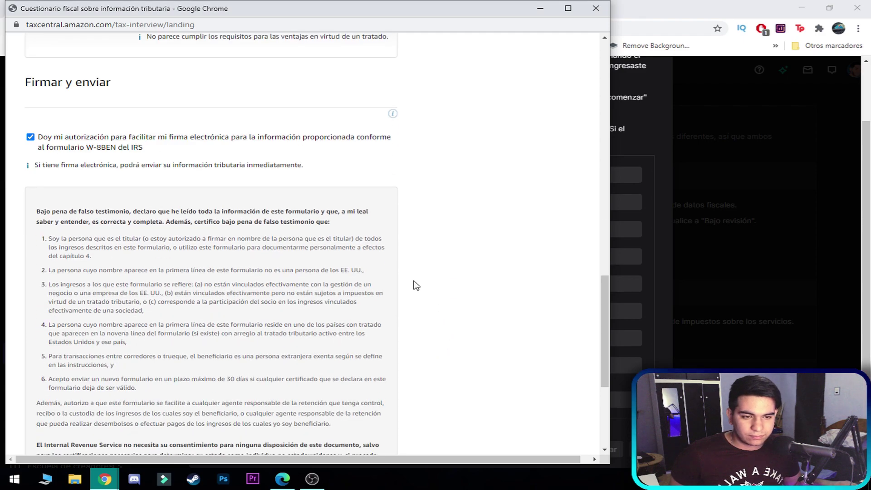
# - Re-authorize the electronic signature, sign with the saved full name, and save to preview the W-8BEN
pyautogui.click(30, 137)
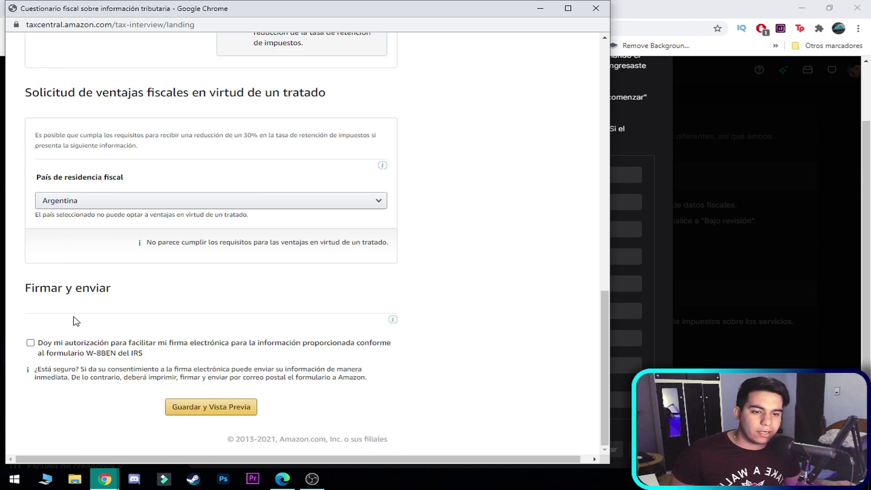
pyautogui.click(32, 343)
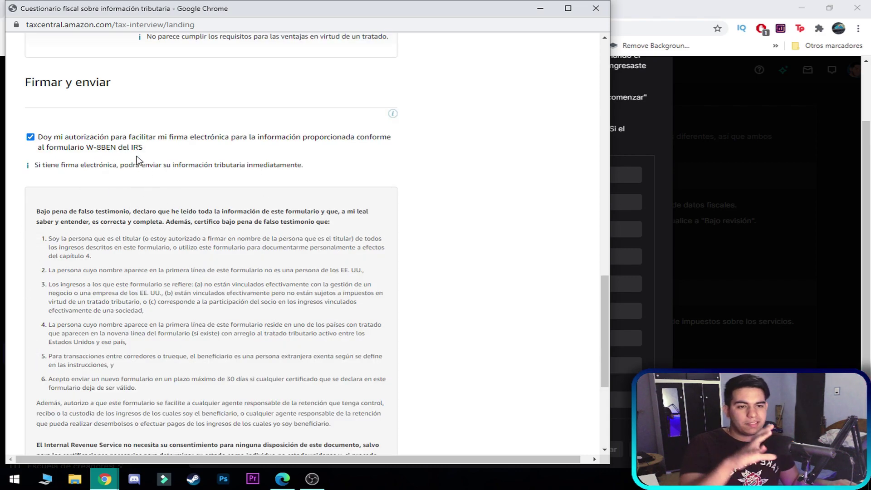
pyautogui.scroll(-5, 471, 250)
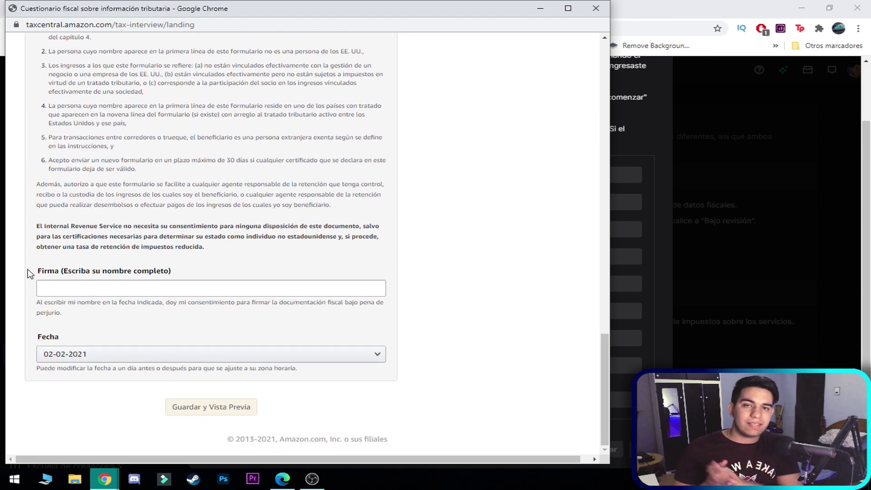
pyautogui.click(59, 289)
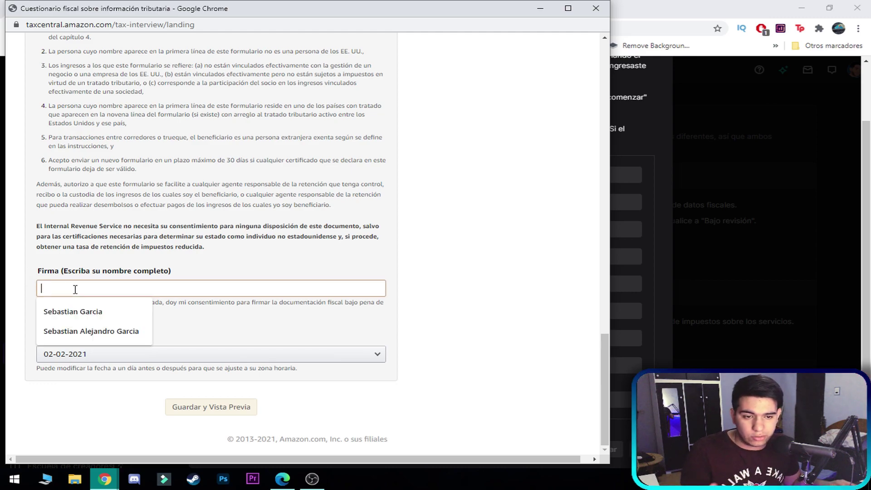
pyautogui.click(113, 330)
pyautogui.click(149, 320)
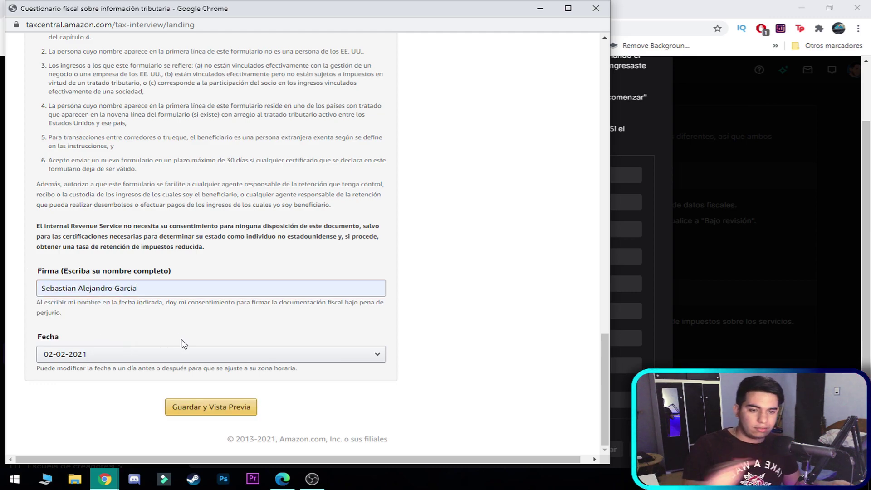
pyautogui.click(224, 411)
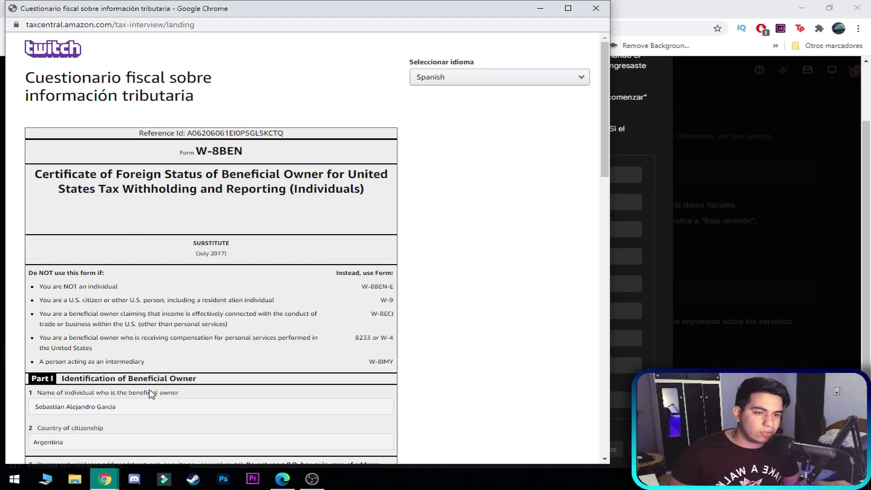
# - Submit the previewed W-8BEN and exit the royalties tax questionnaire
pyautogui.moveTo(604, 156); pyautogui.dragTo(604, 435)
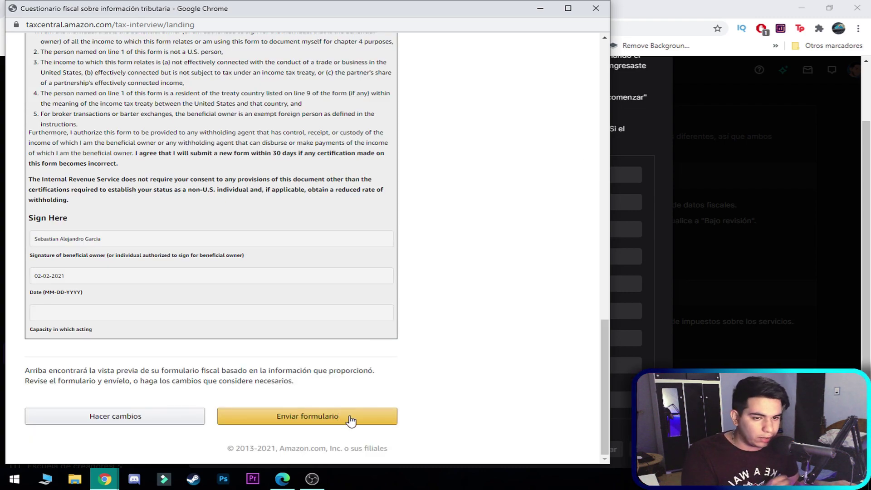
pyautogui.click(350, 420)
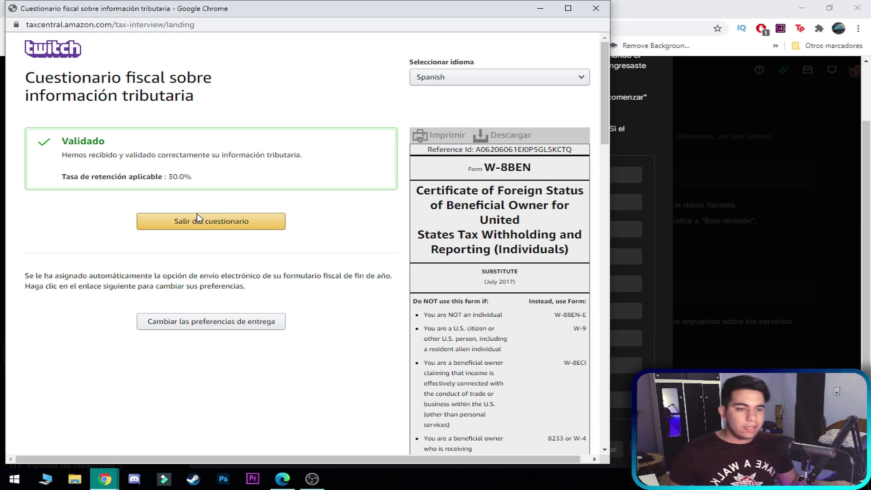
pyautogui.click(228, 227)
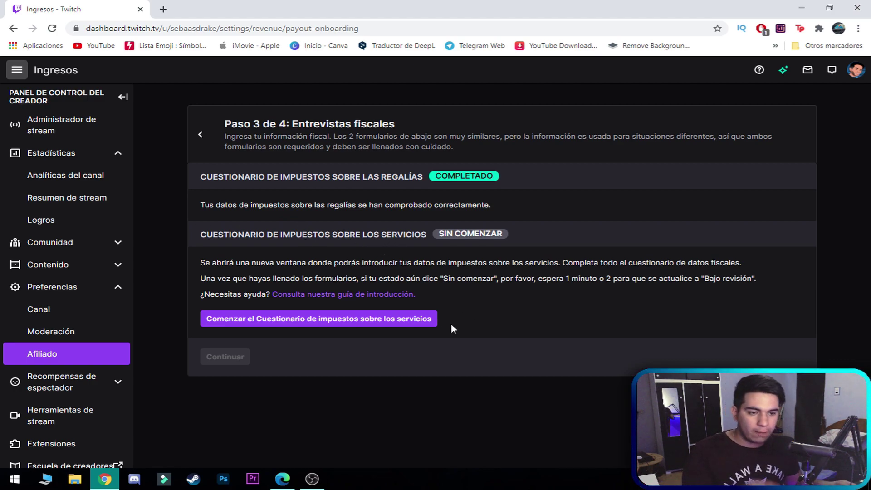
# - Start the services tax questionnaire and open its form in a new window
pyautogui.click(347, 326)
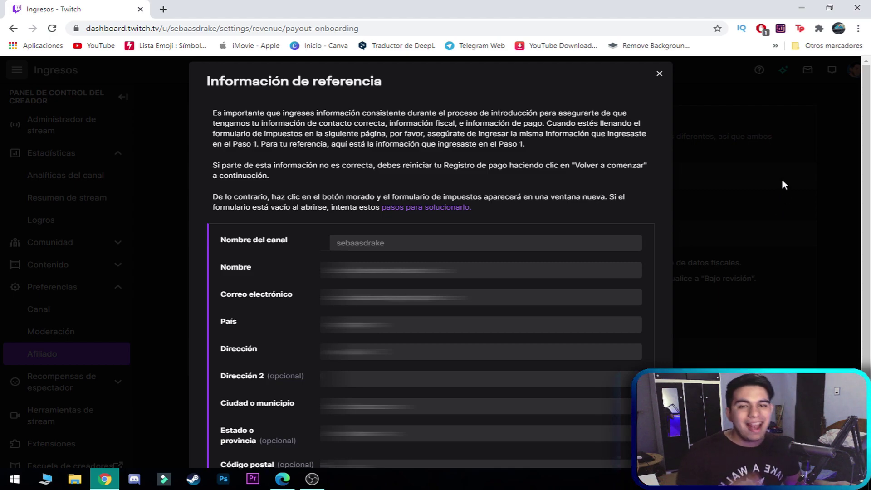
pyautogui.scroll(-2, 577, 450)
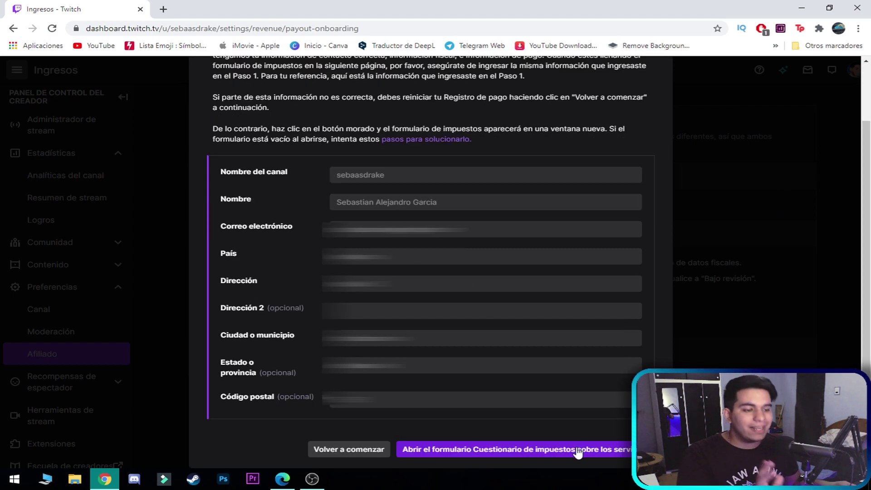
pyautogui.click(577, 450)
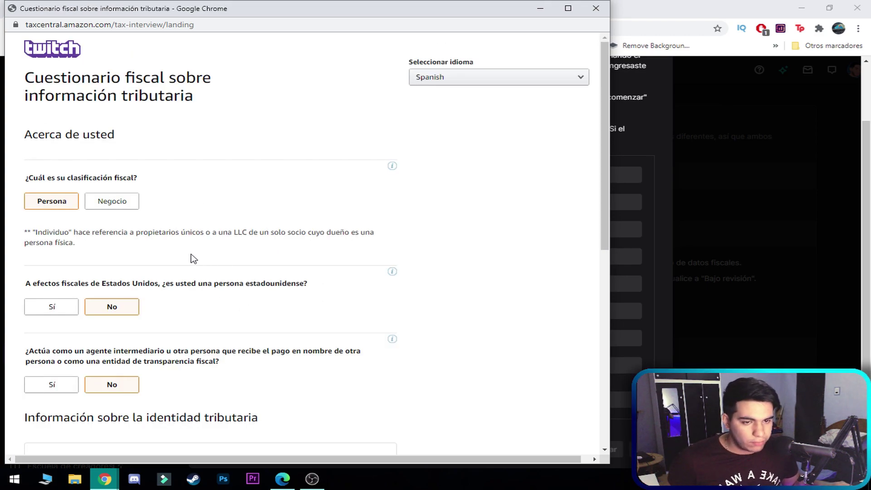
# - Classify yourself as an individual, answering No to US person and No to intermediary
pyautogui.click(57, 206)
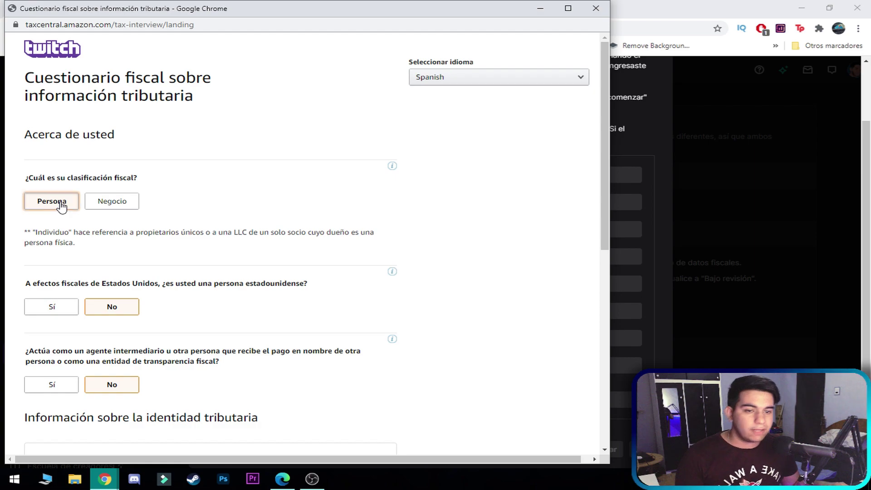
pyautogui.click(124, 312)
pyautogui.scroll(-2, 131, 295)
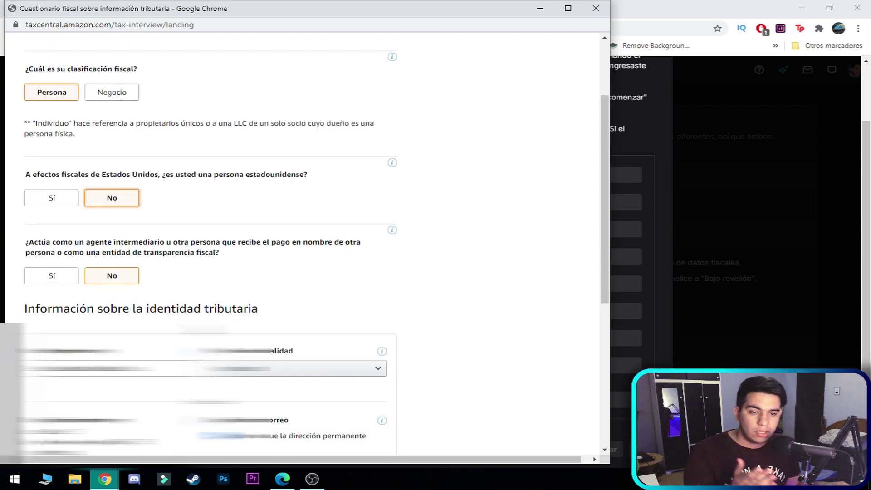
pyautogui.click(125, 277)
pyautogui.scroll(-3, 124, 281)
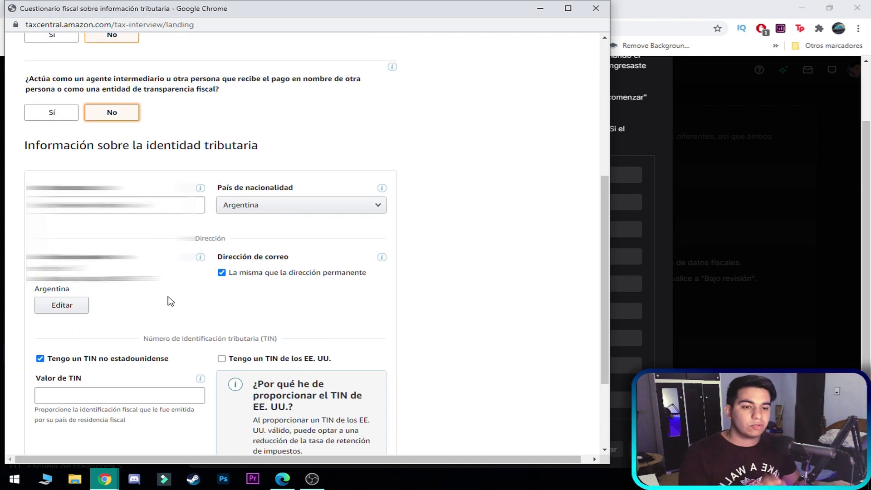
# - Review the permanent address, keep the mailing address matching, and paste the non-US TIN
pyautogui.click(62, 305)
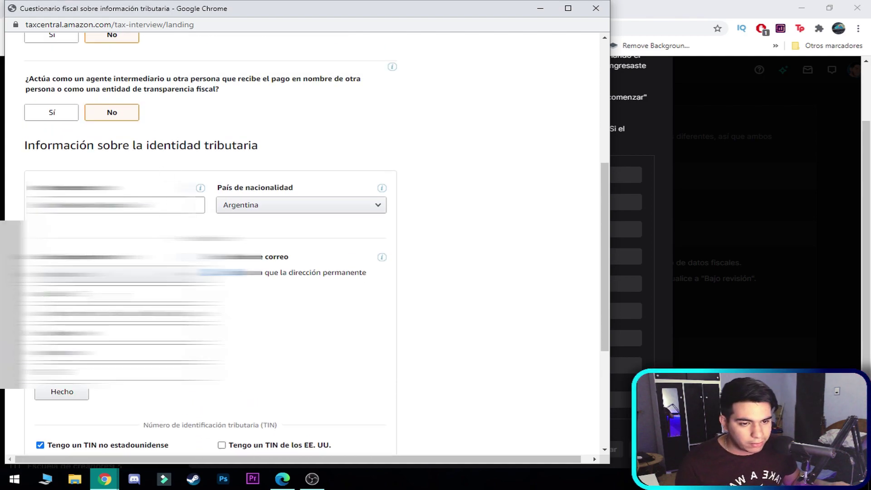
pyautogui.click(120, 293)
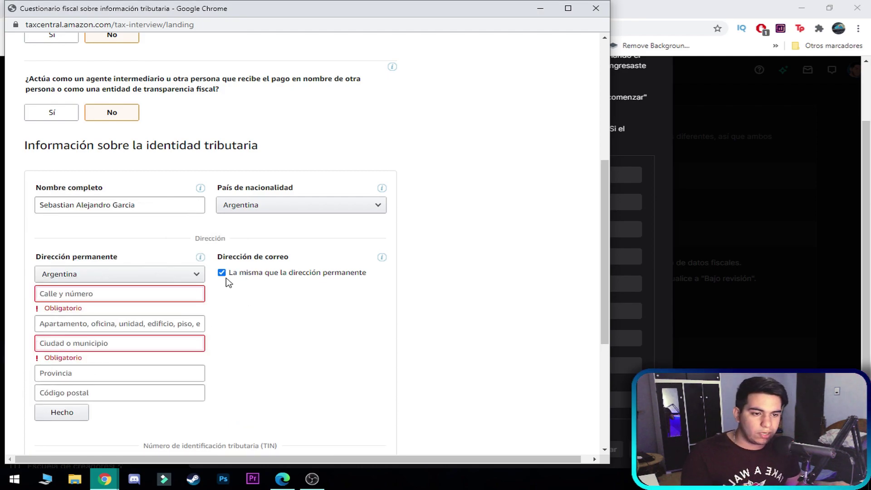
pyautogui.tripleClick(254, 272)
pyautogui.click(212, 318)
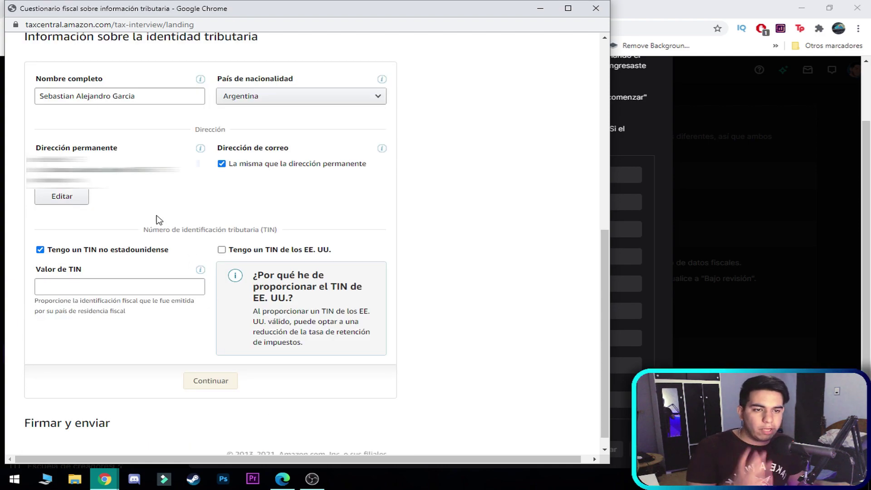
pyautogui.click(102, 284)
pyautogui.hotkey('ctrl', 'v')
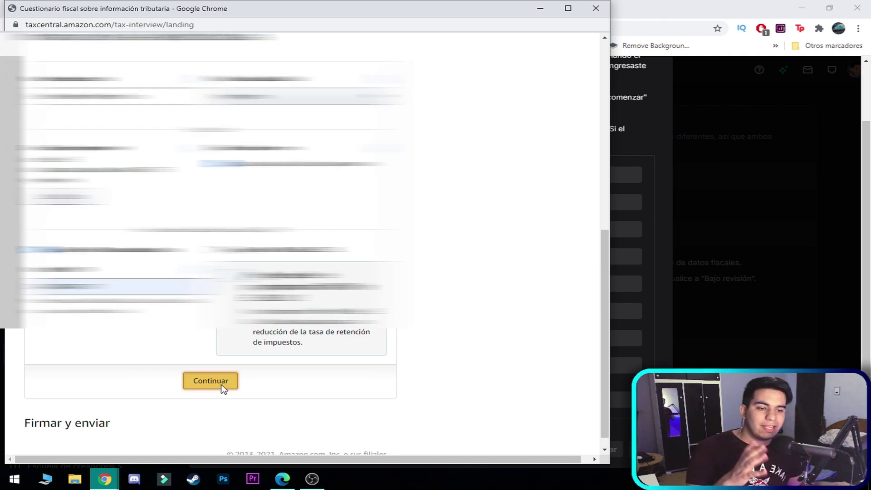
# - Submit the tax identity section and scroll through the income and signing sections
pyautogui.click(223, 386)
pyautogui.scroll(-5, 249, 384)
pyautogui.scroll(-3, 268, 363)
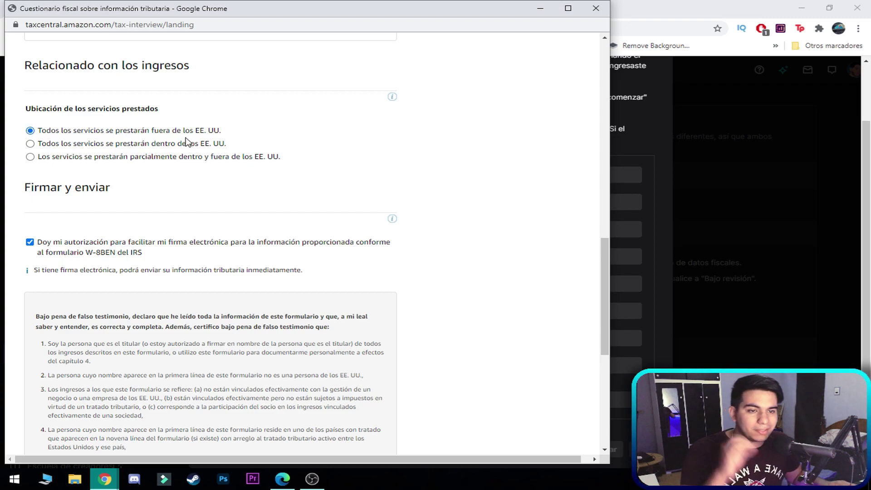
pyautogui.scroll(-2, 308, 296)
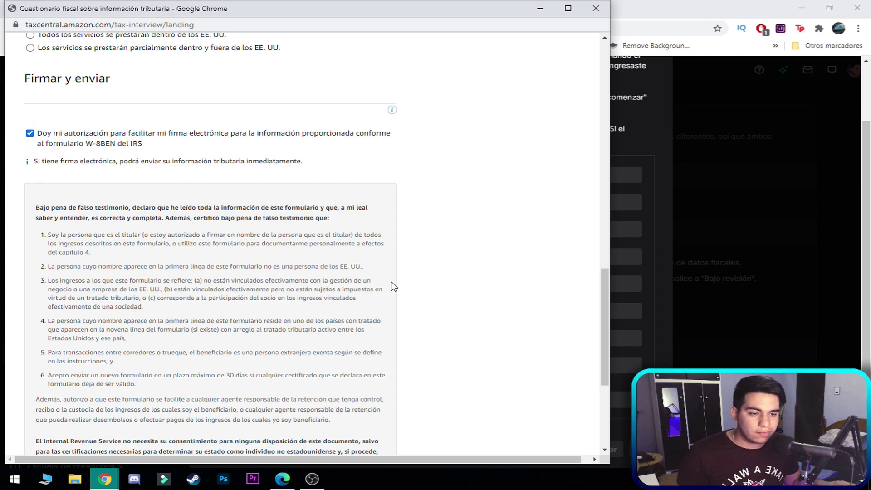
pyautogui.scroll(-4, 394, 285)
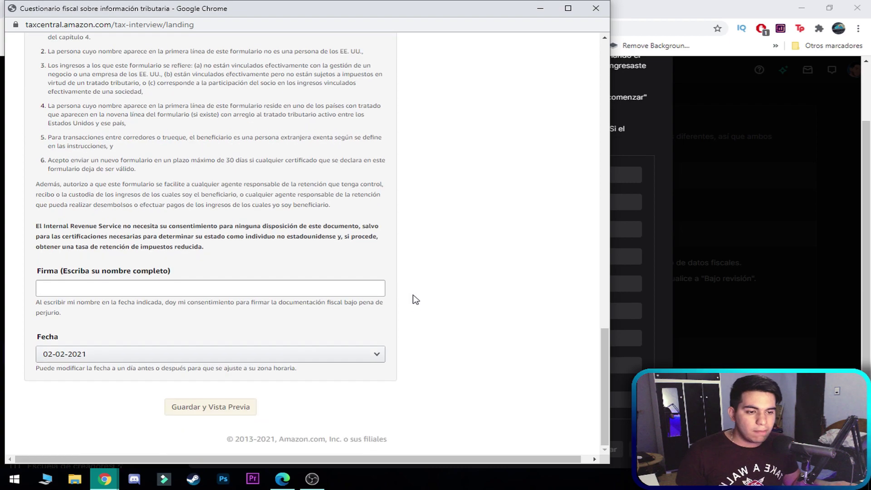
# - Sign the services W-8BEN with the saved full name and save to preview it
pyautogui.click(93, 295)
pyautogui.click(113, 335)
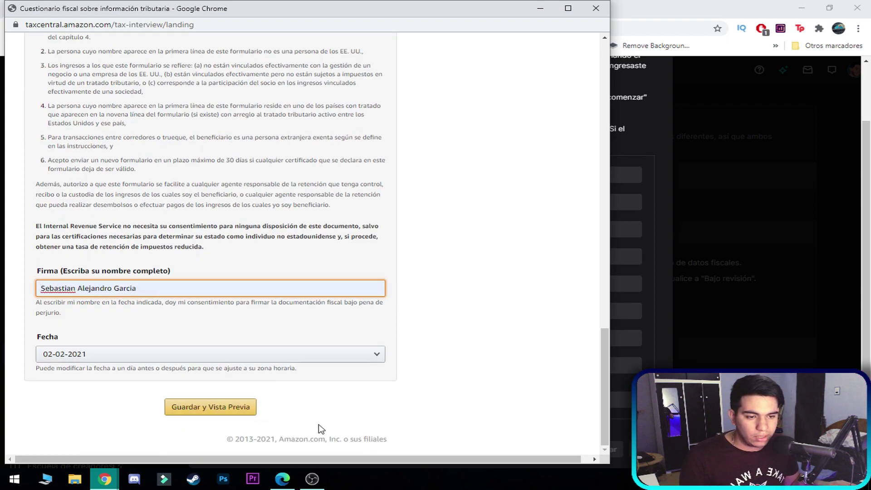
pyautogui.click(227, 411)
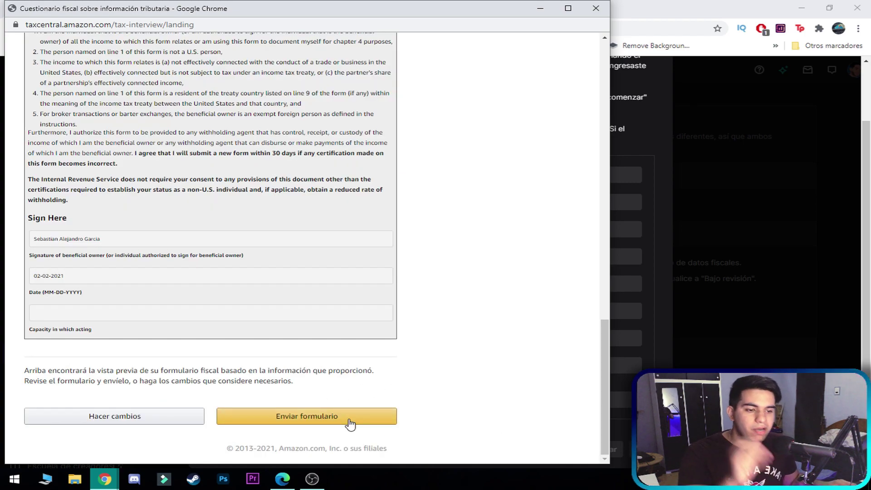
# - Submit the form, exit the questionnaire, and advance Twitch to the payment setup step
pyautogui.click(349, 424)
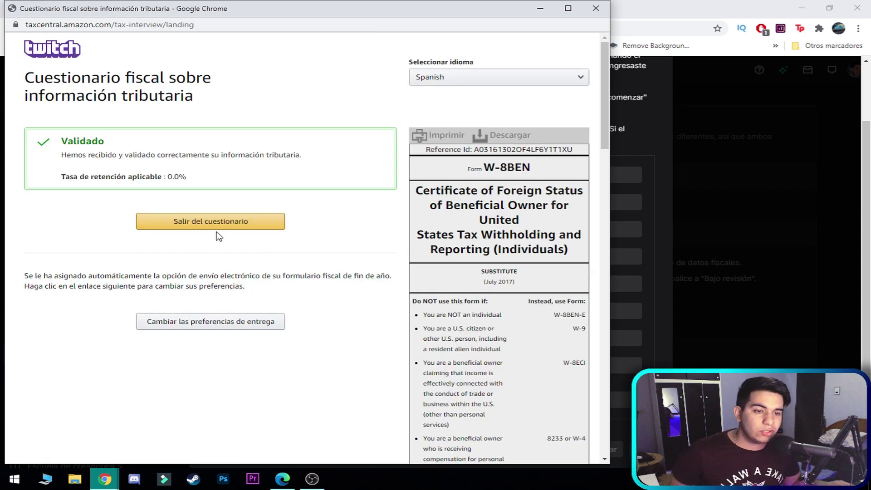
pyautogui.click(217, 225)
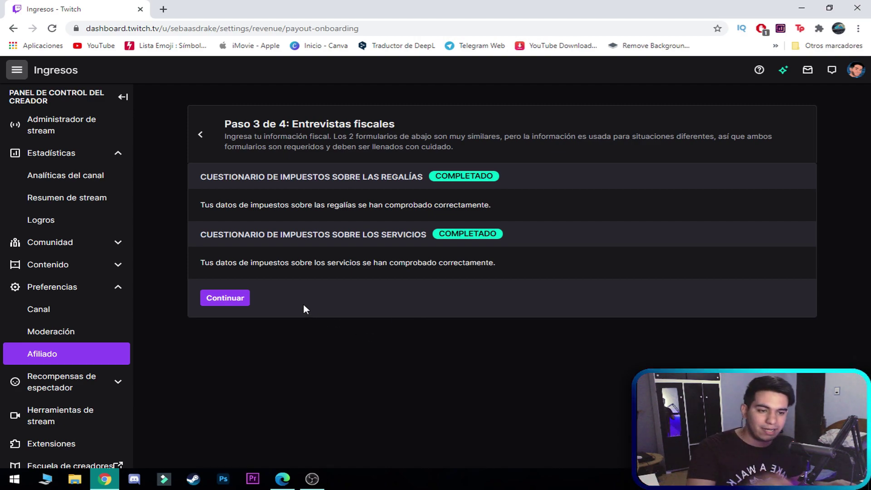
pyautogui.click(247, 298)
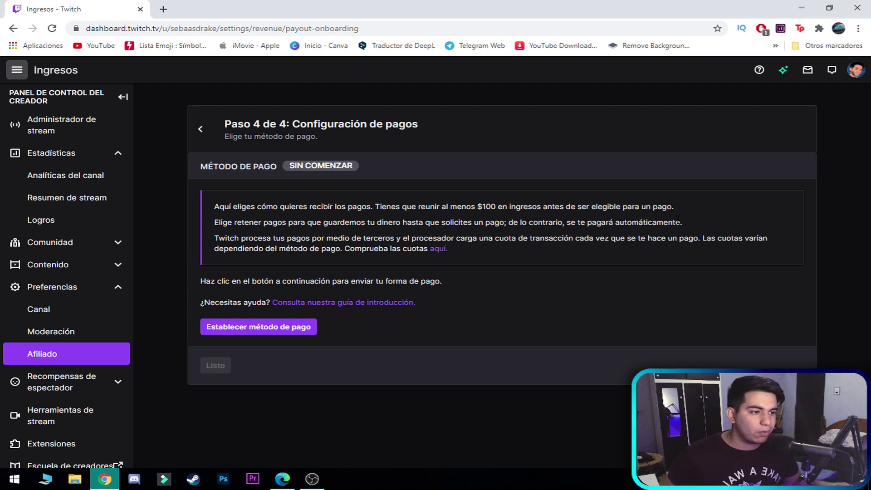
pyautogui.moveTo(478, 208); pyautogui.dragTo(495, 208)
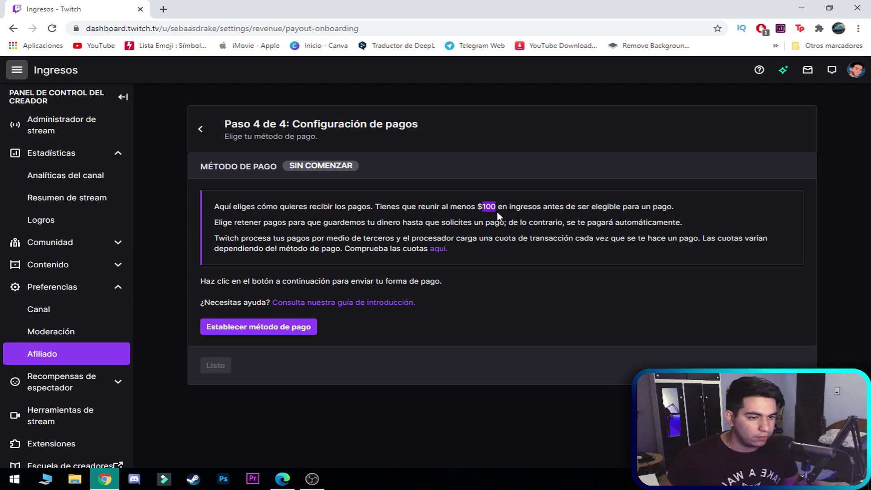
pyautogui.click(260, 237)
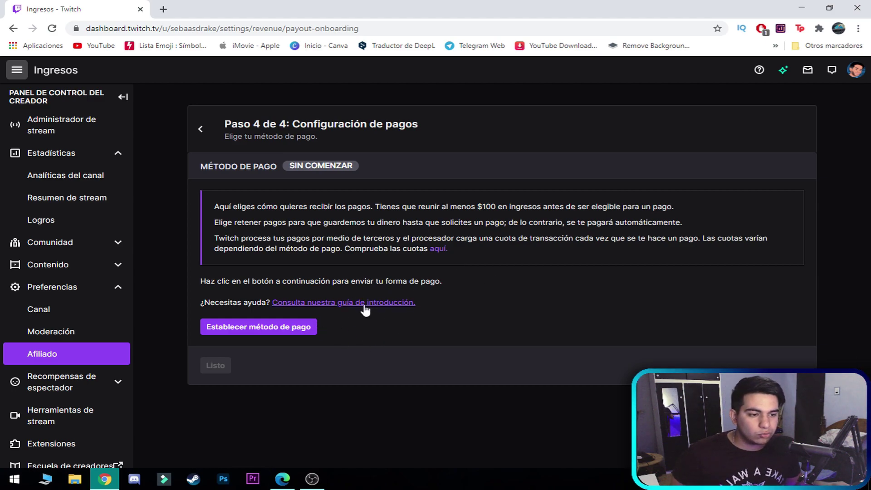
# - Open the fees article and the Affiliate Onboarding Guide in new tabs
pyautogui.rightClick(439, 249)
pyautogui.click(458, 255)
pyautogui.rightClick(397, 311)
pyautogui.click(426, 144)
# - Translate both help tabs into Spanish, then return to the dashboard to set the payment method
pyautogui.hotkey('ctrl', 'Tab')
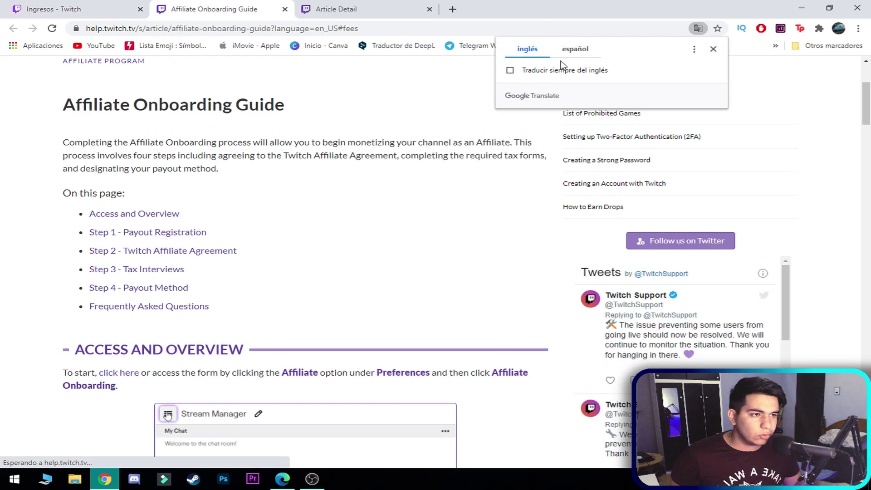
pyautogui.click(575, 49)
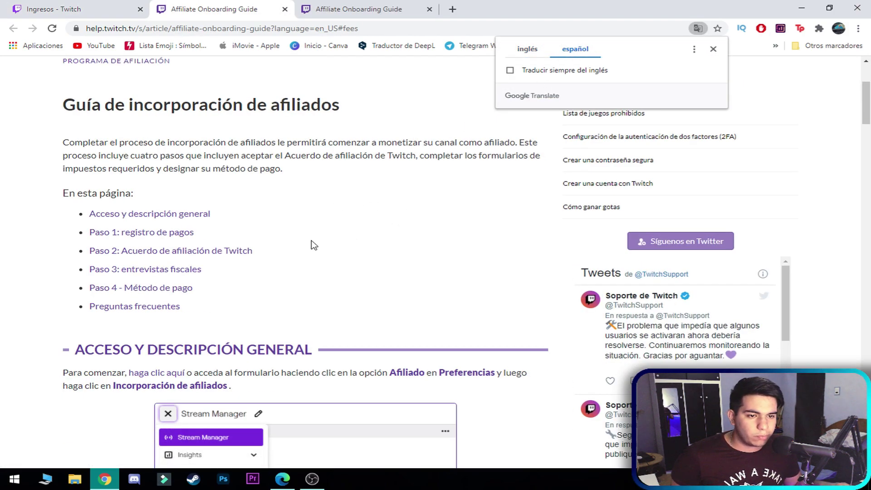
pyautogui.scroll(-10, 311, 243)
pyautogui.scroll(14, 295, 298)
pyautogui.hotkey('ctrl', 'Tab')
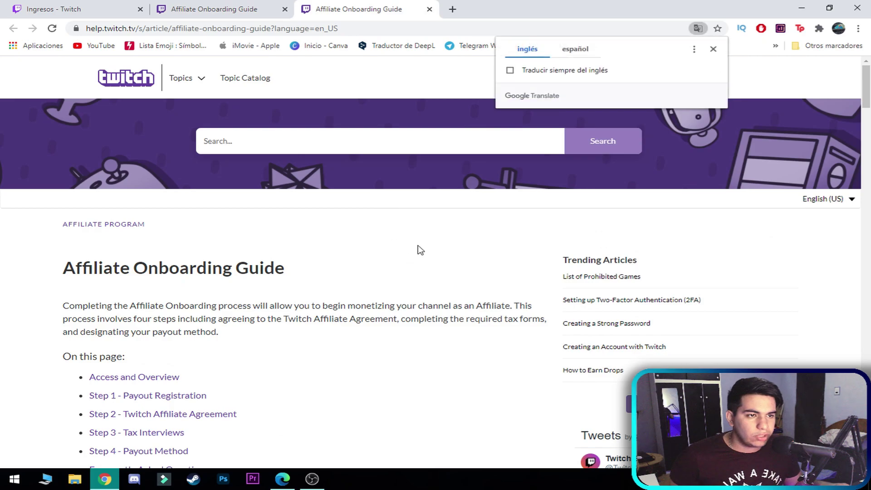
pyautogui.click(576, 49)
pyautogui.scroll(-6, 281, 367)
pyautogui.scroll(6, 287, 368)
pyautogui.hotkey('ctrl', 'Tab')
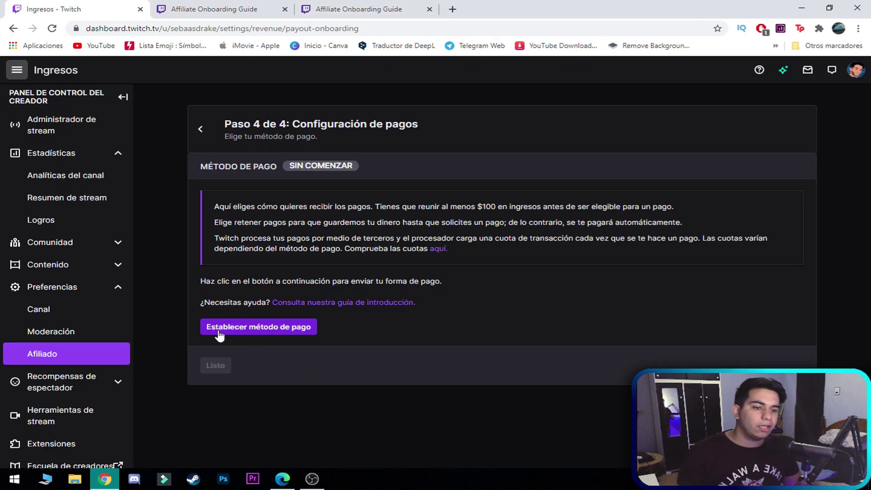
pyautogui.click(220, 335)
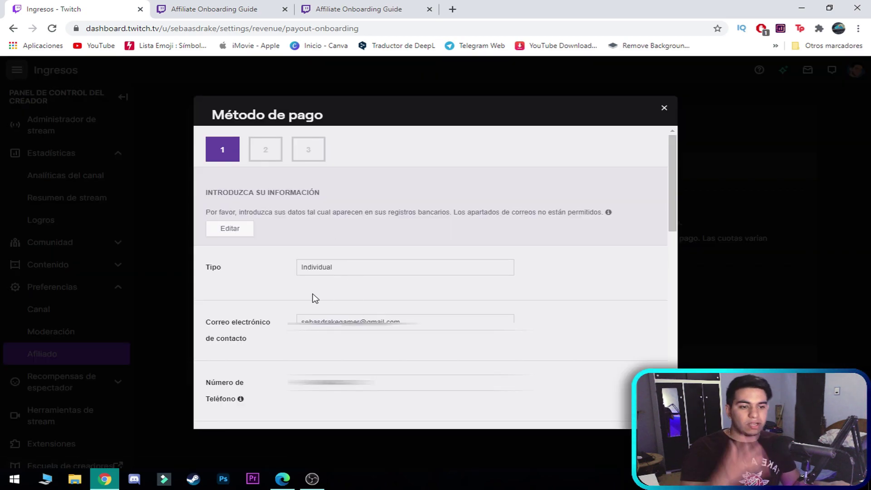
# - Review the Individual personal information and continue to the PayPal, USD payment-method step
pyautogui.scroll(-1, 286, 297)
pyautogui.scroll(1, 291, 293)
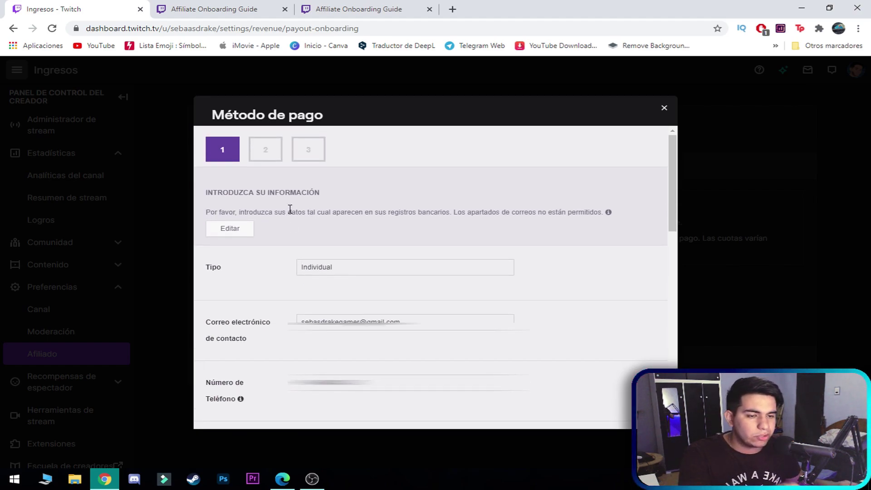
pyautogui.scroll(-2, 278, 245)
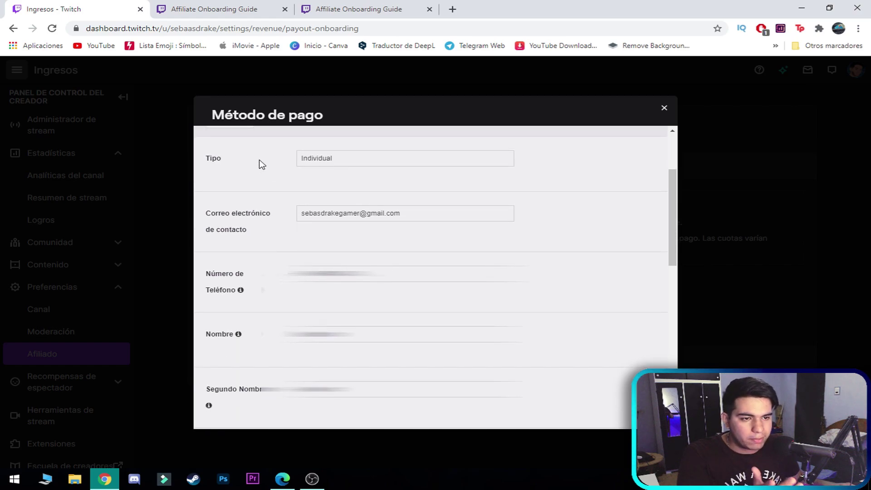
pyautogui.scroll(2, 285, 177)
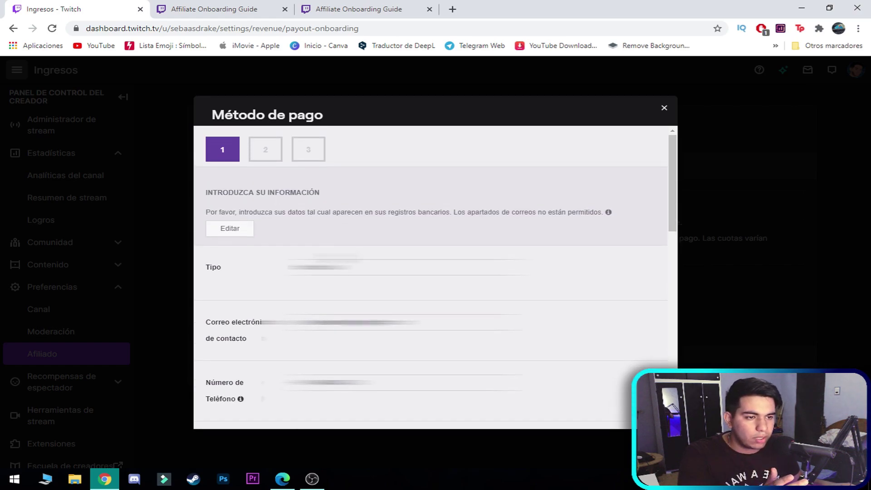
pyautogui.click(249, 234)
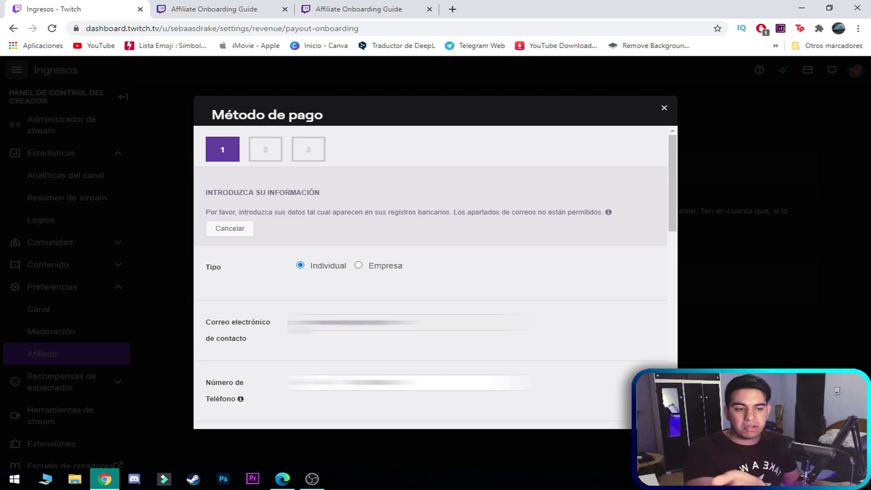
pyautogui.scroll(-5, 281, 336)
pyautogui.scroll(2, 233, 270)
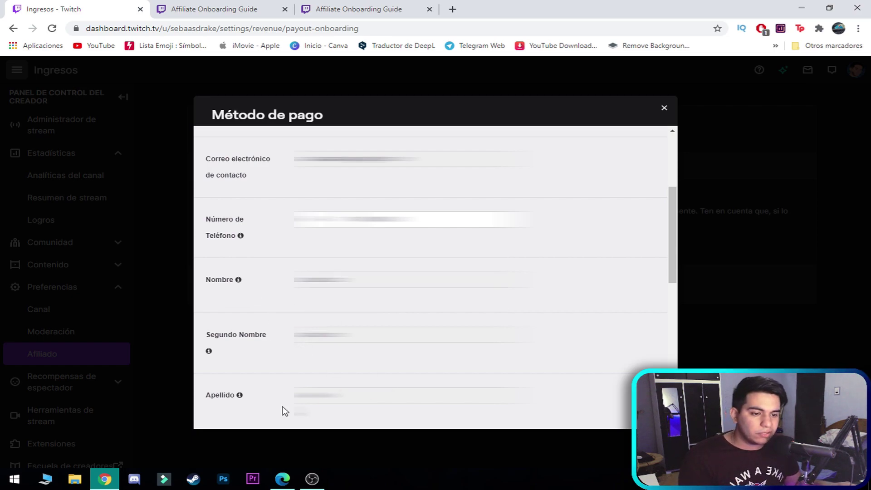
pyautogui.scroll(-8, 431, 277)
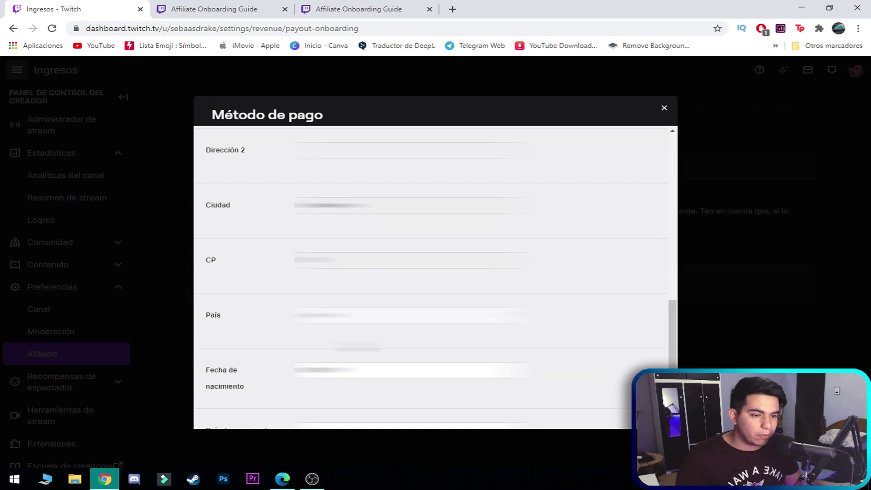
pyautogui.scroll(-2, 431, 276)
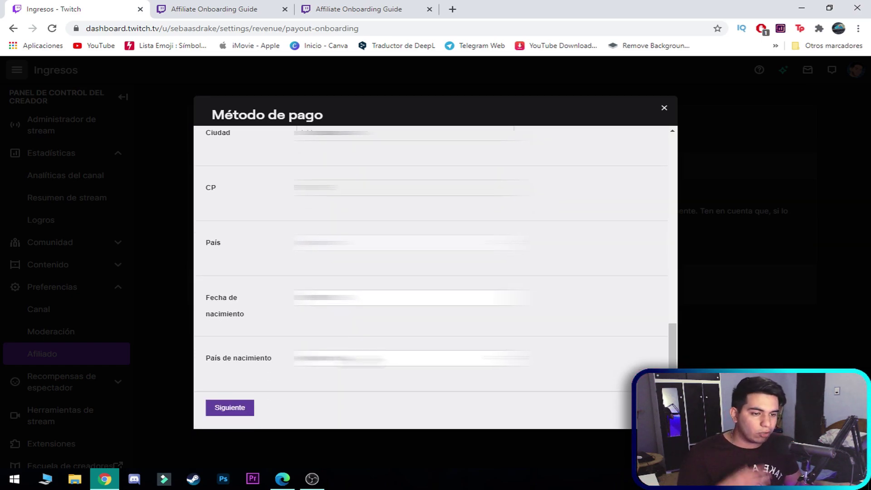
pyautogui.click(239, 408)
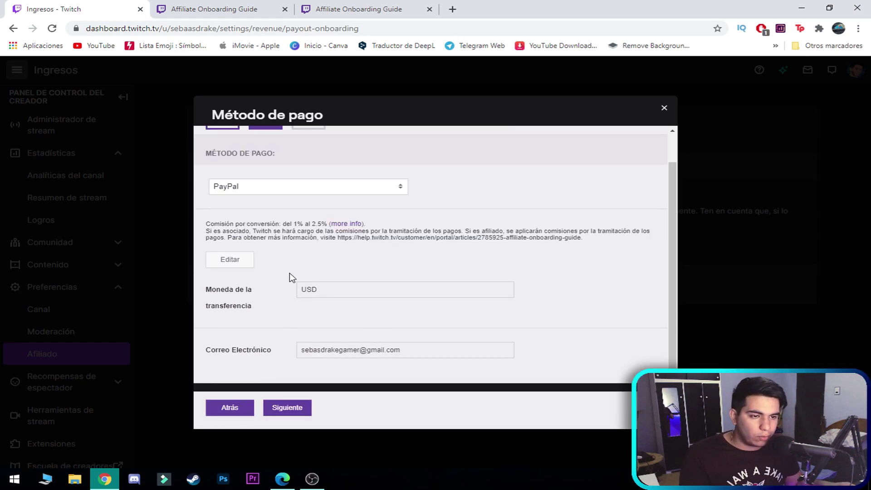
# - Switch the payout method to bank transfer and look over its form
pyautogui.scroll(1, 317, 299)
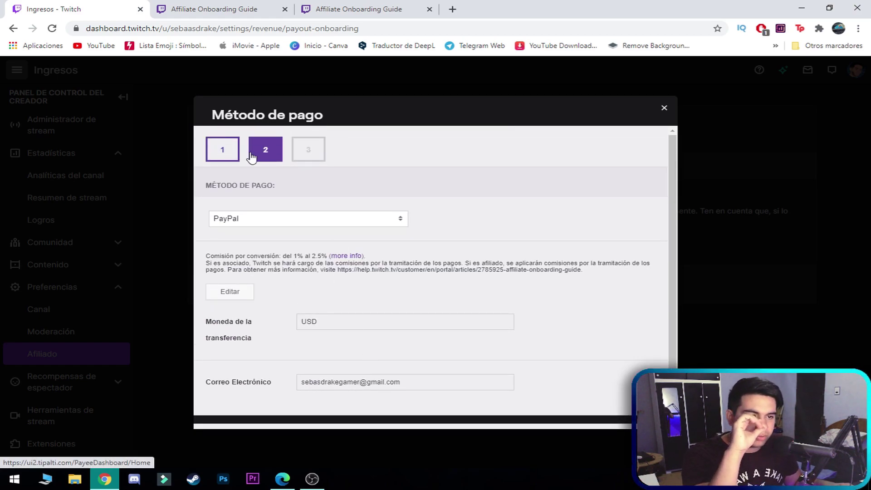
pyautogui.click(268, 222)
pyautogui.click(274, 237)
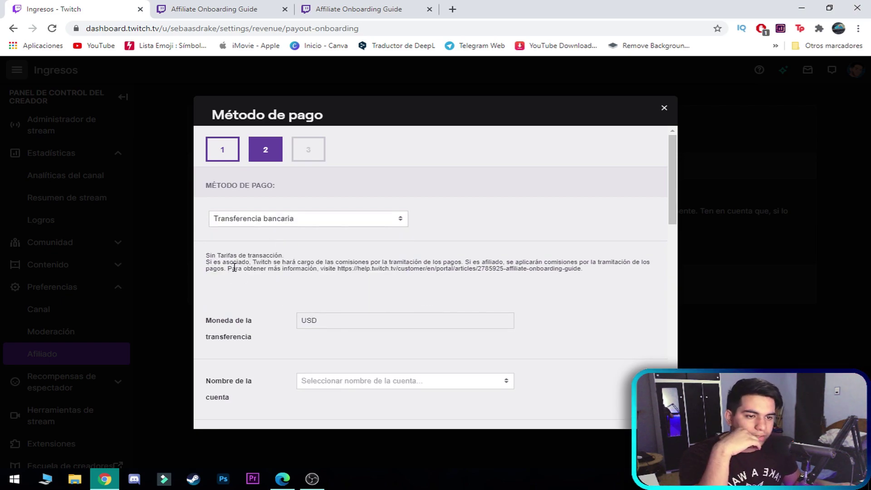
pyautogui.scroll(-10, 311, 323)
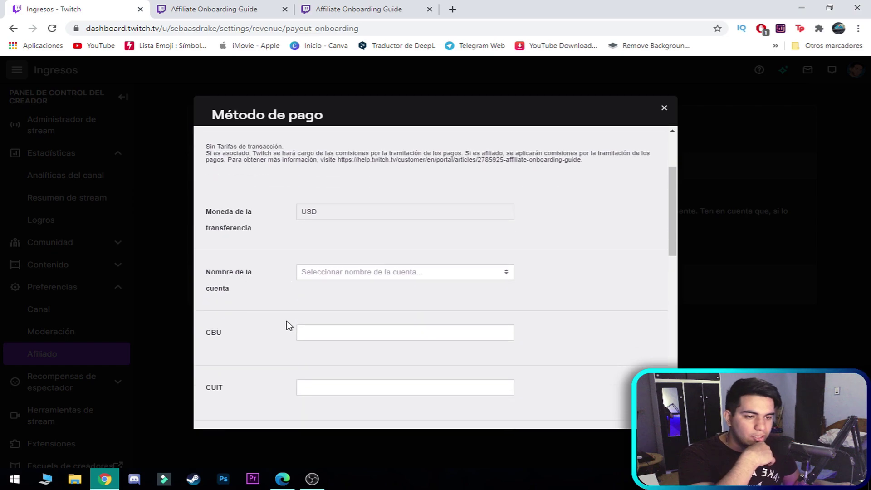
pyautogui.scroll(-4, 288, 335)
pyautogui.scroll(15, 288, 334)
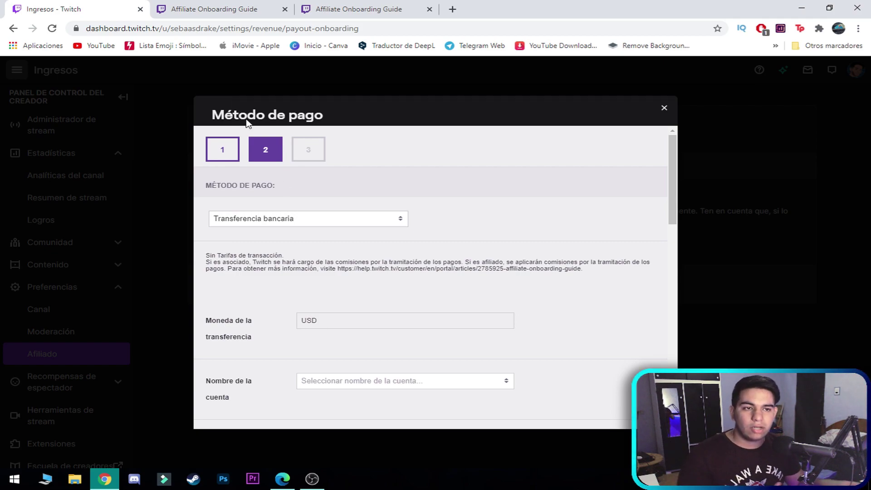
# - Go to the Affiliate Onboarding Guide tab and scroll to its FAQ on changing payout information
pyautogui.click(210, 9)
pyautogui.scroll(-15, 355, 361)
pyautogui.scroll(-20, 356, 361)
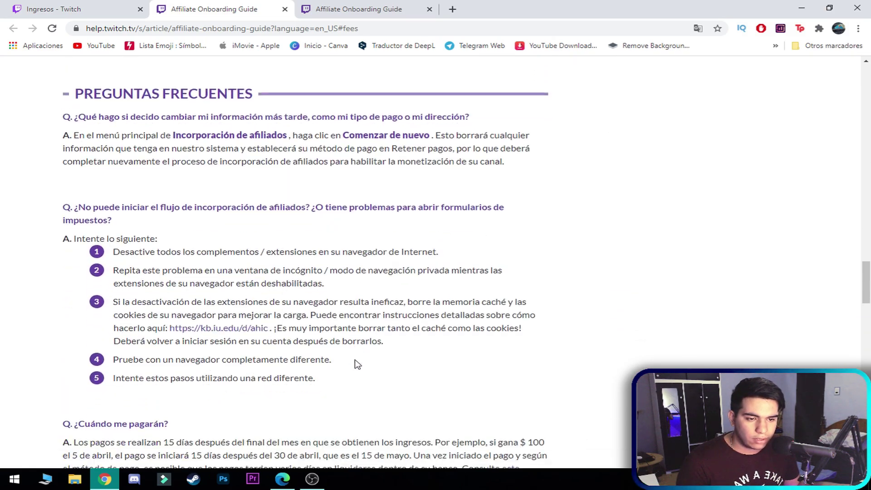
# - Review the payout-time and fee tables, highlighting the 12 semanas cheque time and 0,75 USD PayPal fee
pyautogui.scroll(-10, 355, 363)
pyautogui.scroll(3, 372, 381)
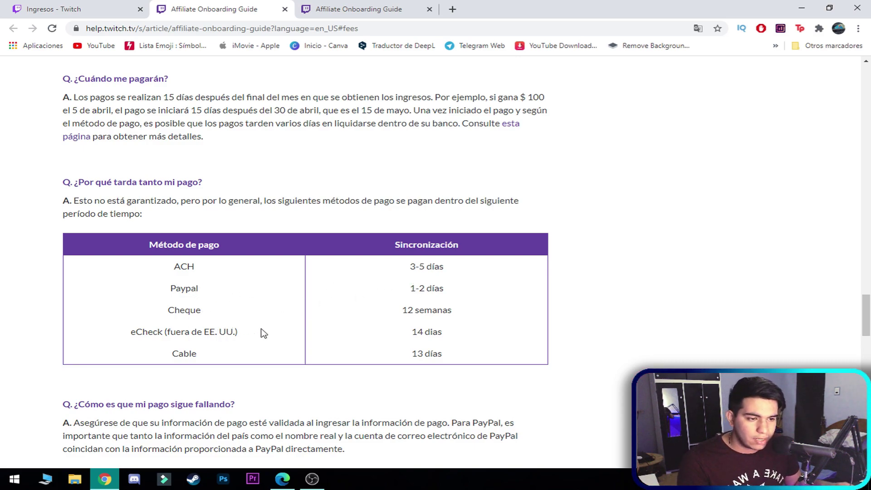
pyautogui.tripleClick(407, 321)
pyautogui.click(294, 335)
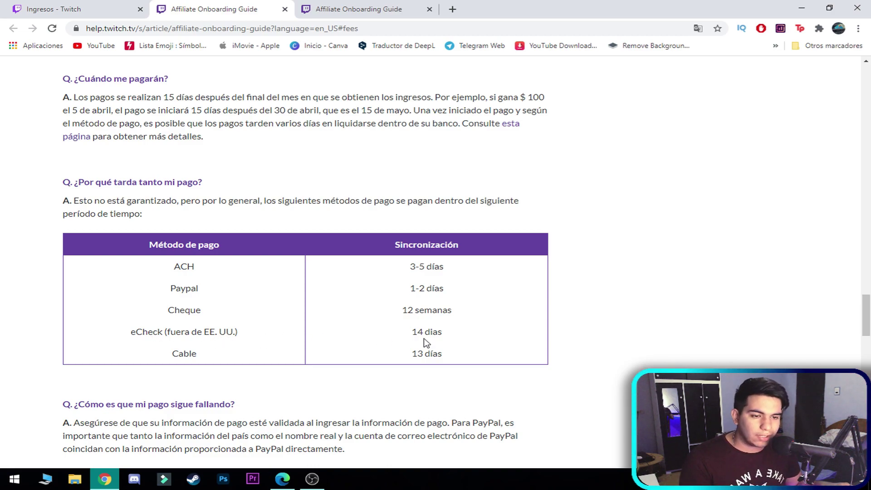
pyautogui.click(479, 341)
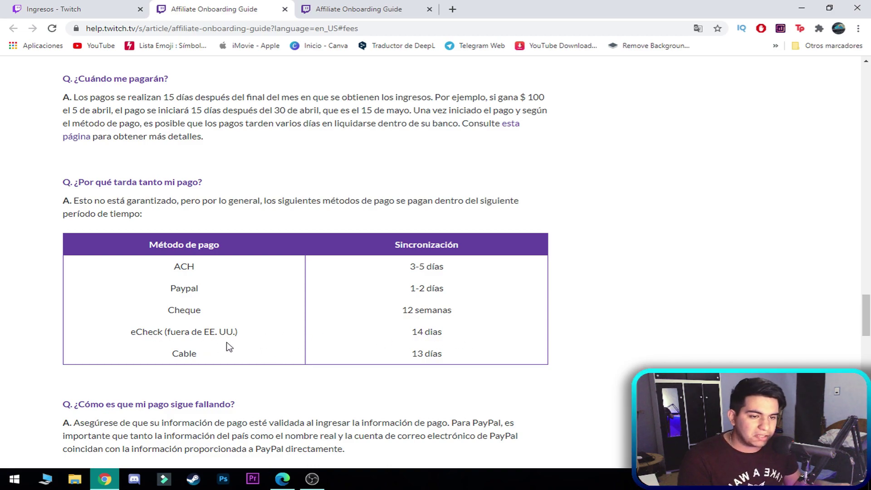
pyautogui.scroll(-2, 262, 347)
pyautogui.scroll(-10, 369, 331)
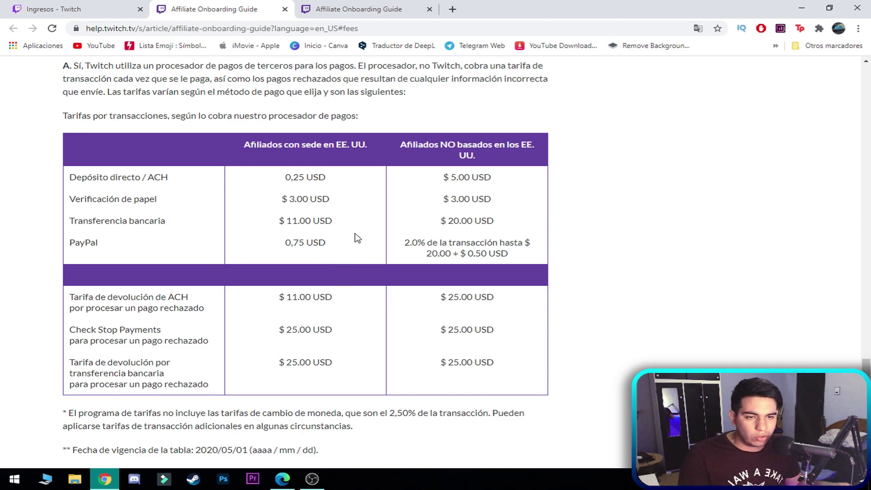
pyautogui.moveTo(326, 243); pyautogui.dragTo(285, 246)
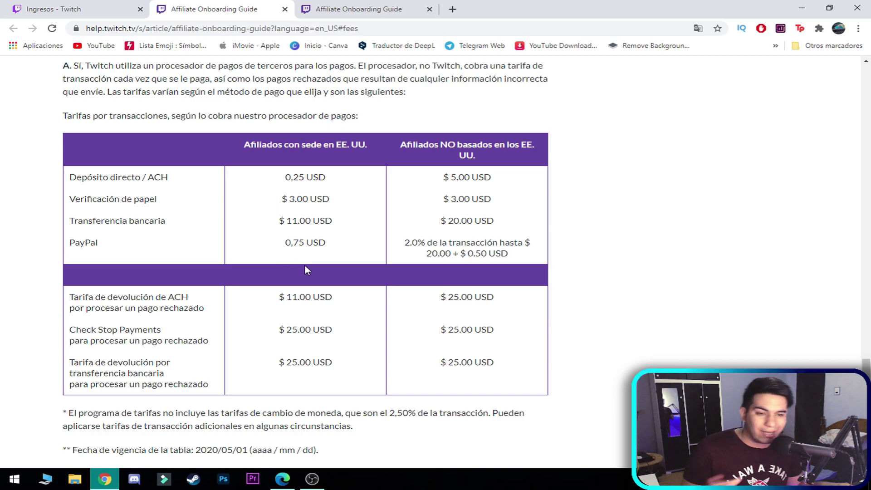
# - Scroll back to the top of the guide and return to the Ingresos - Twitch tab
pyautogui.scroll(-1, 388, 265)
pyautogui.scroll(1, 389, 266)
pyautogui.scroll(-4, 389, 290)
pyautogui.scroll(6, 390, 307)
pyautogui.scroll(-1, 393, 310)
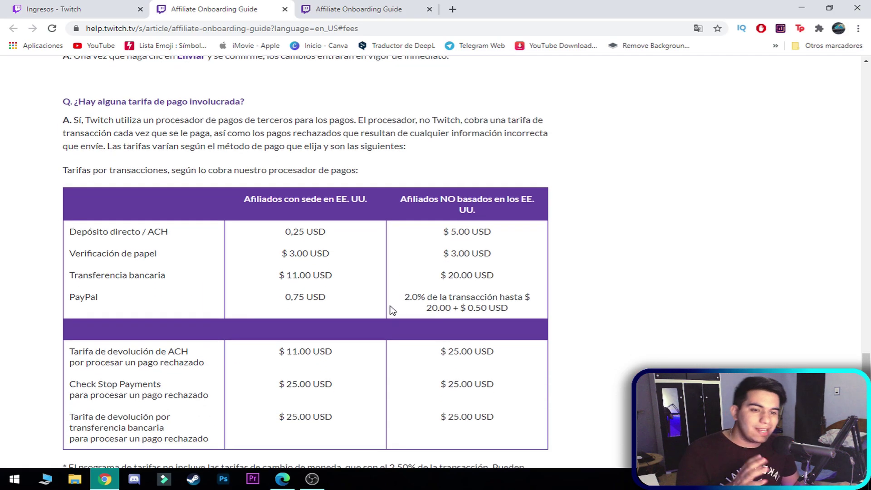
pyautogui.scroll(20, 390, 308)
pyautogui.scroll(20, 390, 307)
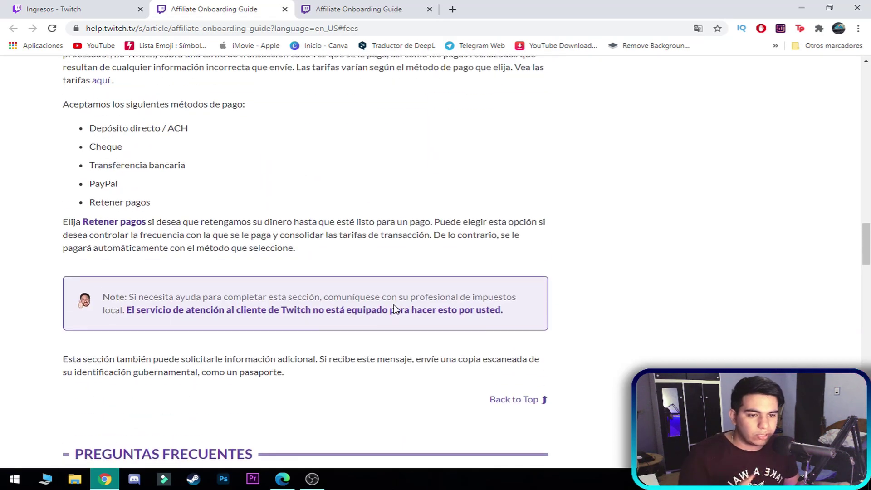
pyautogui.scroll(3, 374, 329)
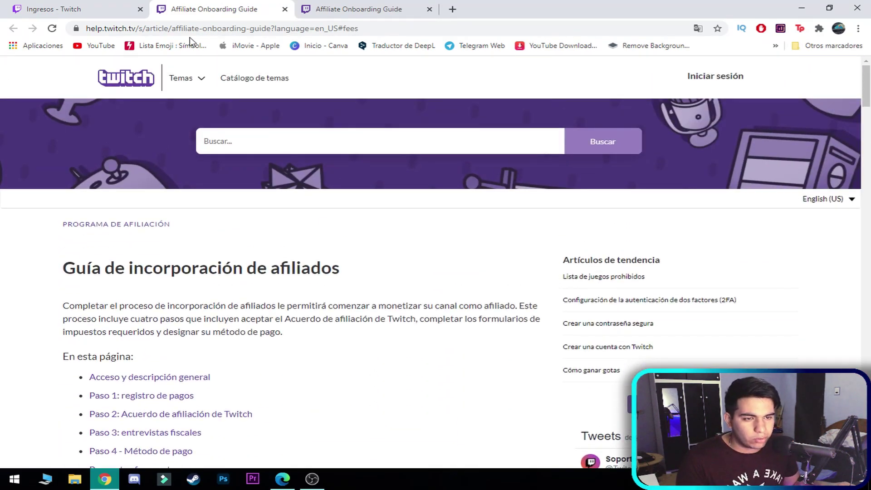
pyautogui.click(92, 7)
# - Cycle the payout method through Cheque, Transferencia bancaria and Retener mis pagos in turn
pyautogui.click(284, 219)
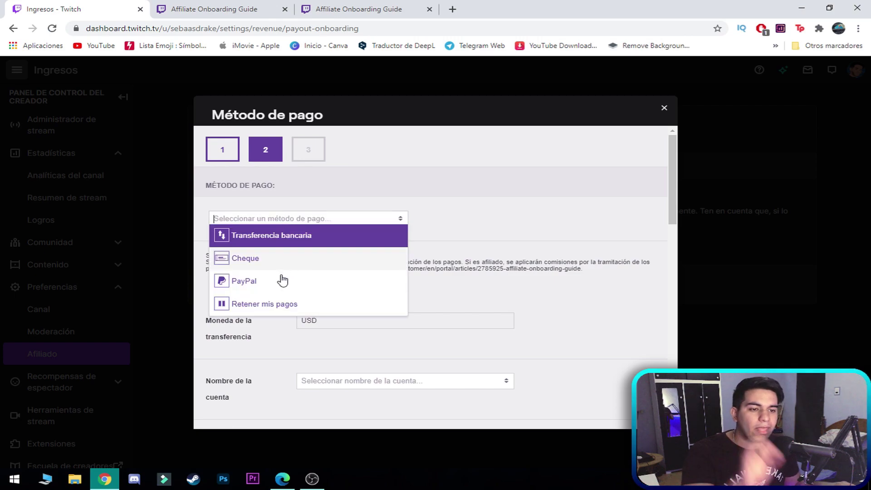
pyautogui.click(288, 256)
pyautogui.click(287, 222)
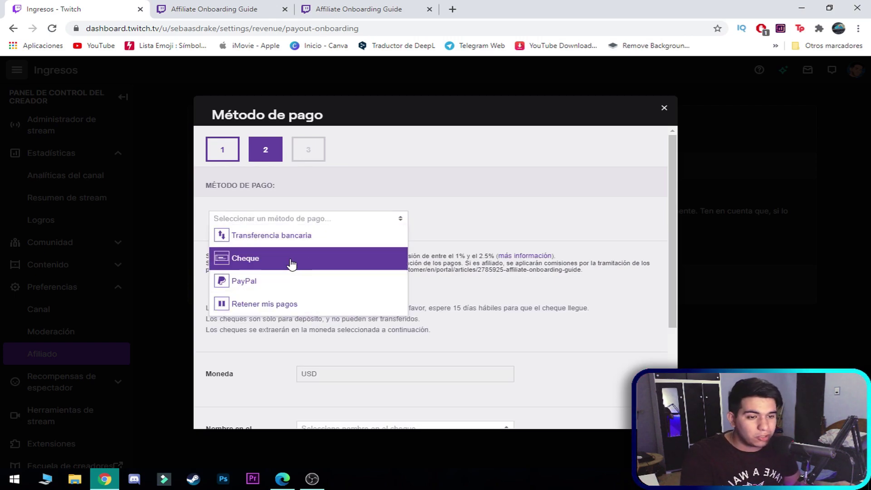
pyautogui.click(286, 235)
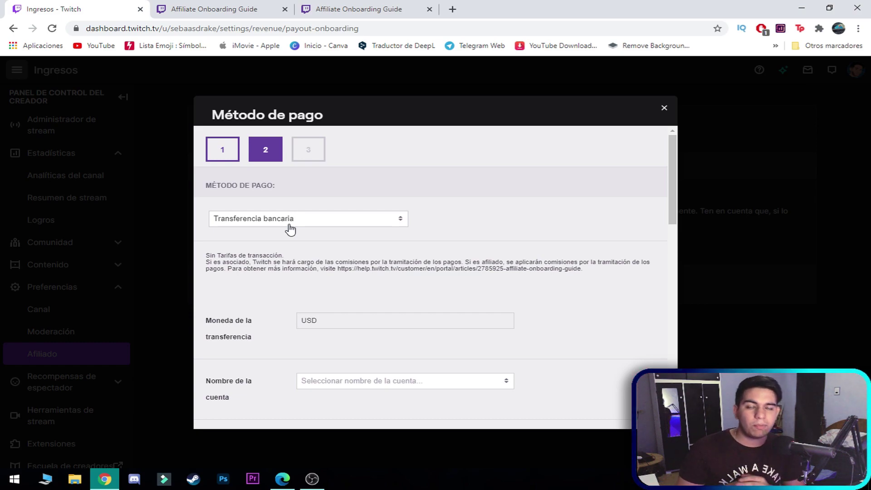
pyautogui.click(289, 223)
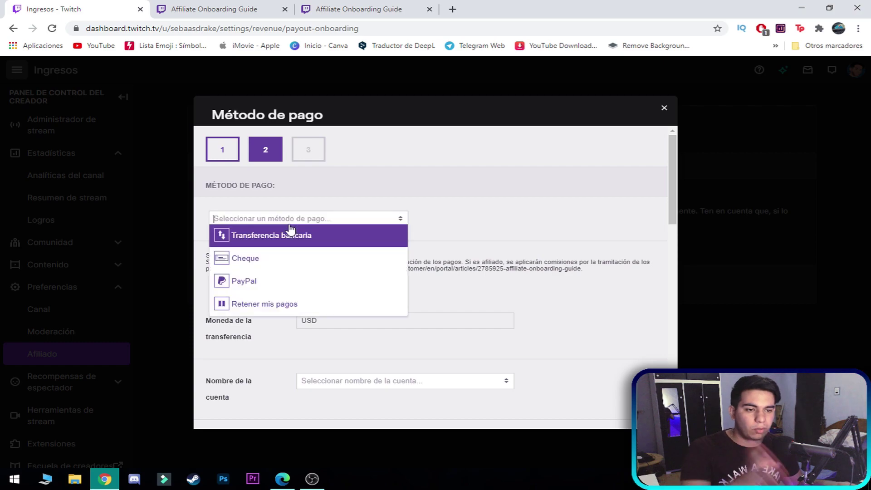
pyautogui.click(292, 304)
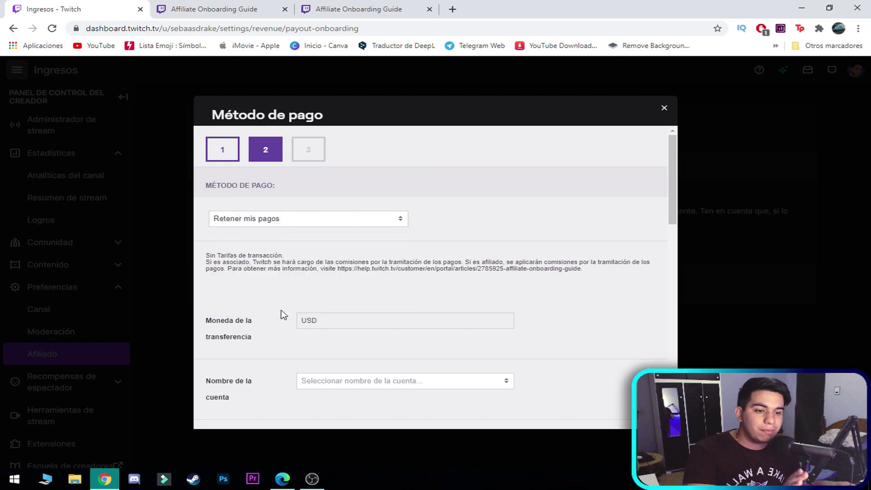
pyautogui.click(271, 219)
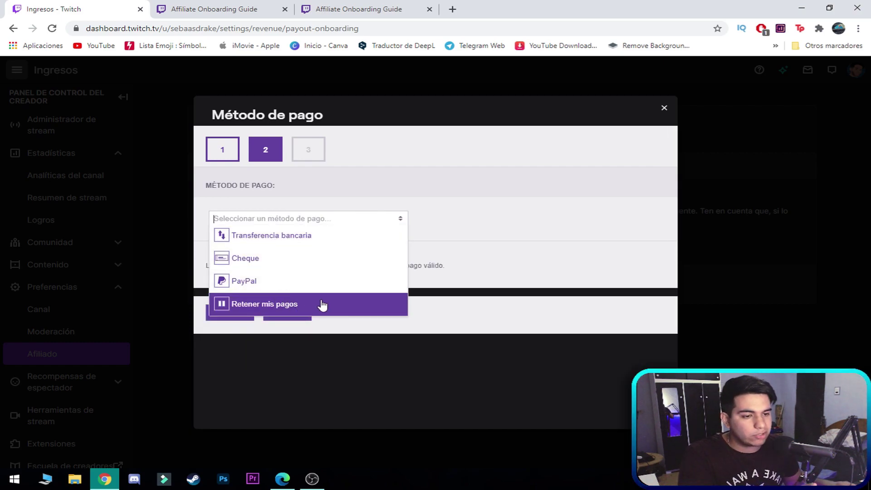
pyautogui.click(394, 305)
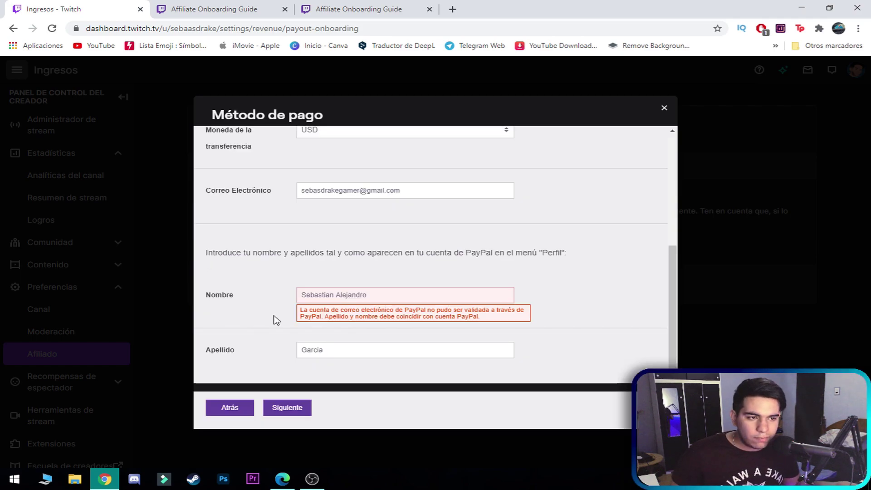
# - Delete the extra middle name from Nombre and resubmit the PayPal details
pyautogui.click(312, 477)
pyautogui.click(318, 480)
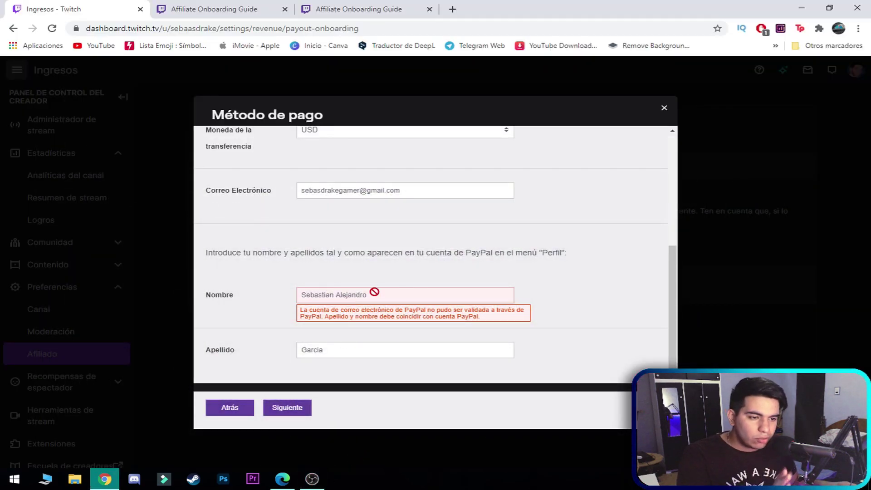
pyautogui.moveTo(379, 294); pyautogui.dragTo(336, 295)
pyautogui.press('BackSpace')
pyautogui.click(294, 408)
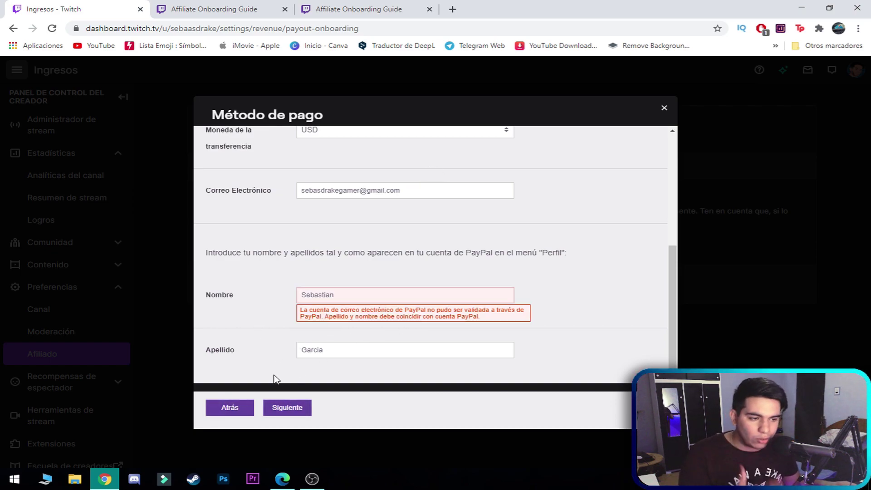
# - Switch the payout method to Retener mis pagos and submit that choice
pyautogui.scroll(5, 260, 351)
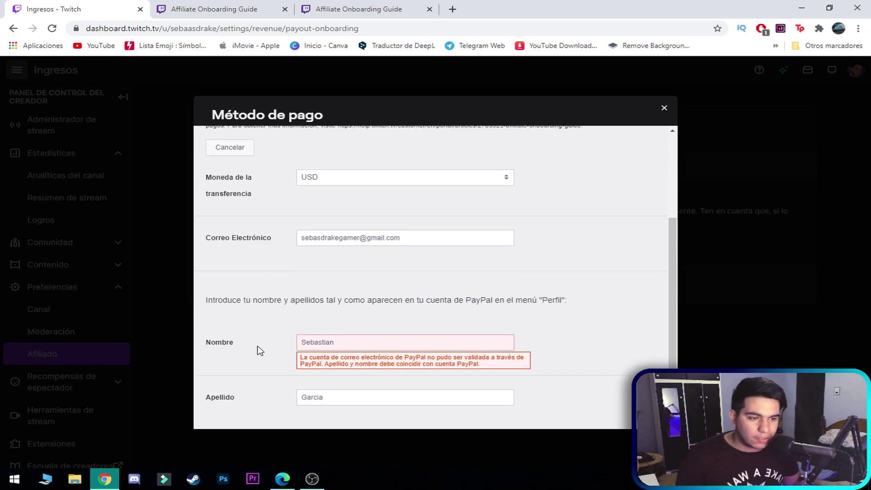
pyautogui.click(264, 222)
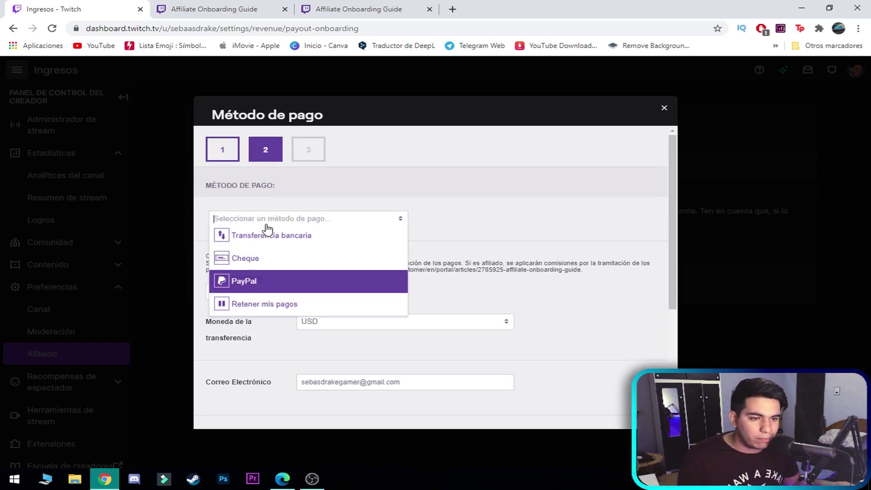
pyautogui.click(271, 304)
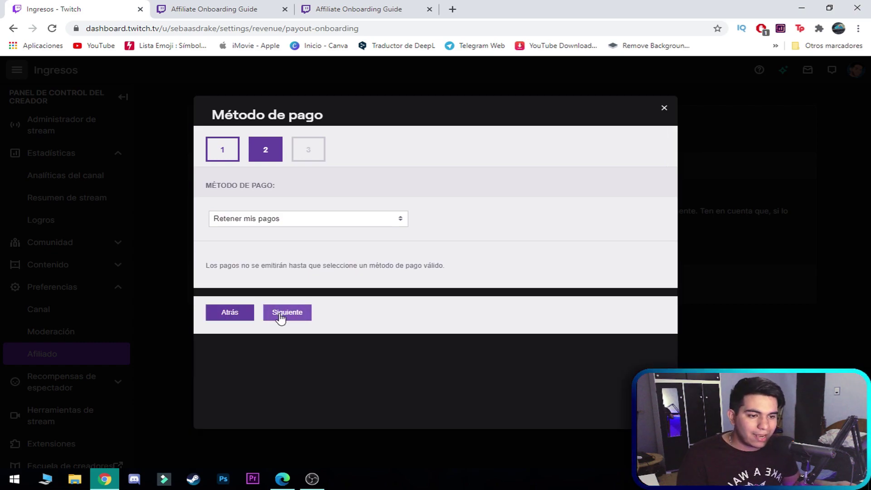
pyautogui.click(284, 313)
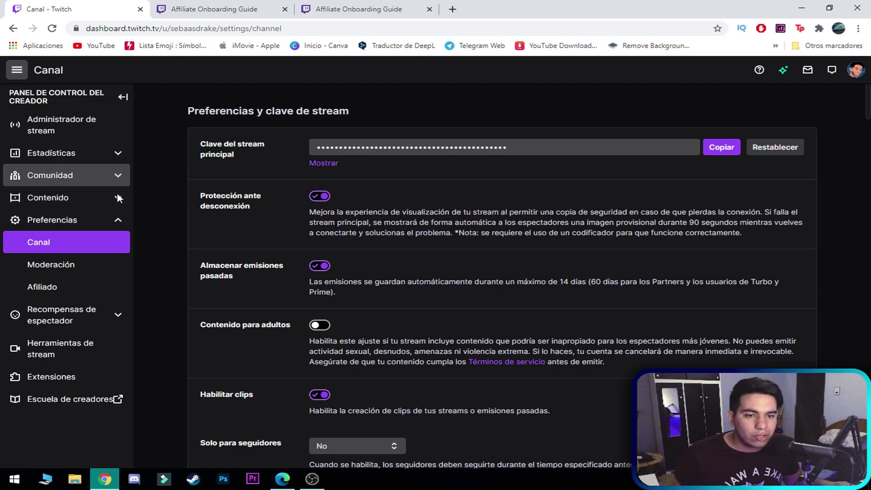
# - Go to the Afiliado revenue settings and open the Cambiar método de pago page
pyautogui.click(78, 289)
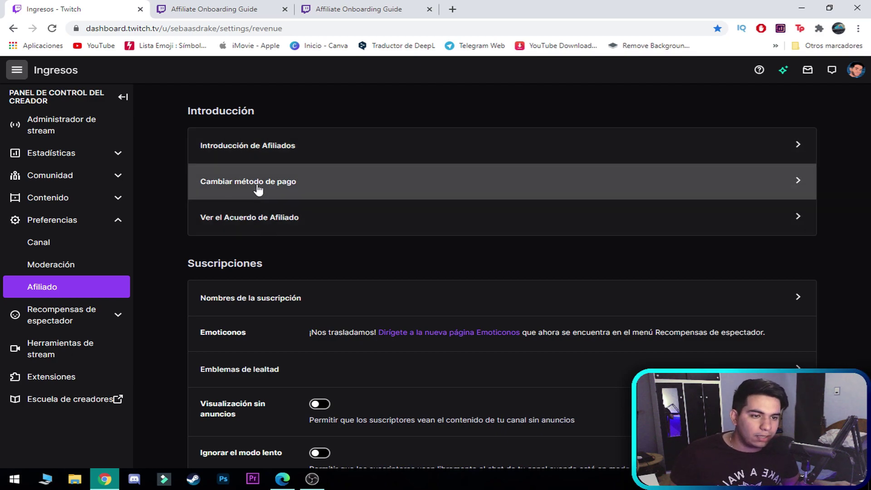
pyautogui.click(255, 188)
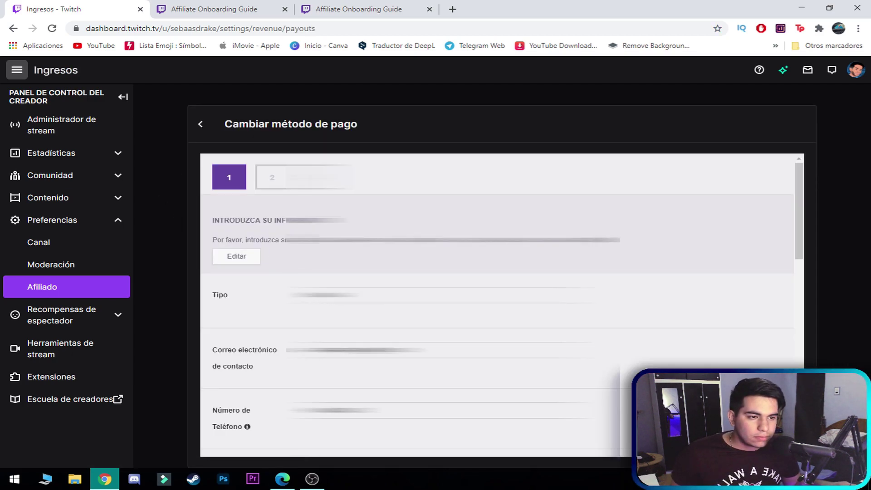
pyautogui.scroll(-9, 244, 252)
# - Set the payout method back to PayPal
pyautogui.scroll(-5, 296, 336)
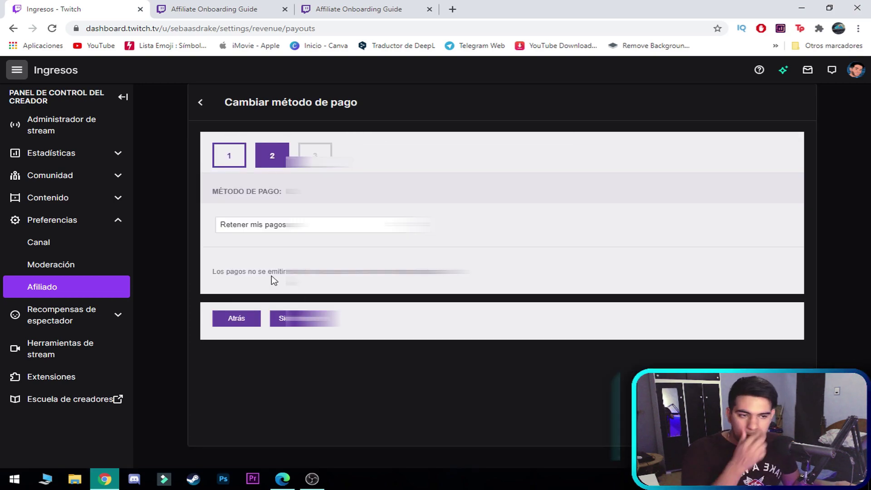
pyautogui.click(272, 229)
pyautogui.click(303, 289)
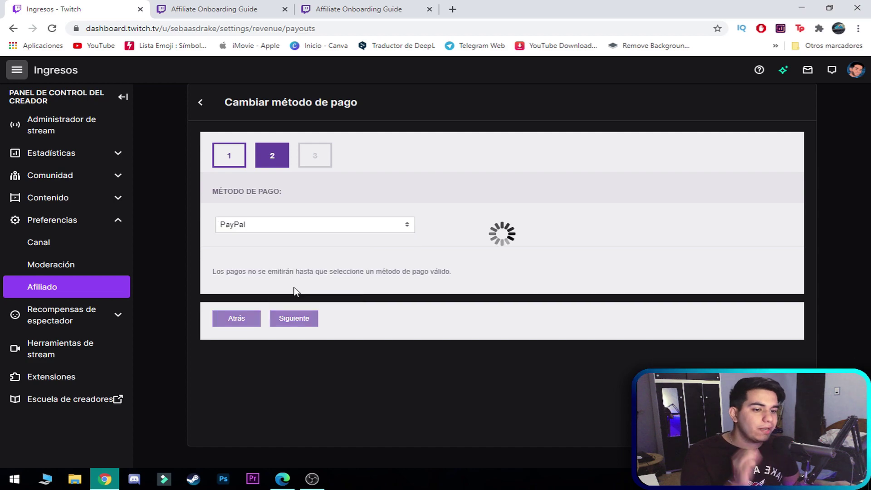
pyautogui.scroll(-1, 344, 306)
pyautogui.scroll(-1, 318, 302)
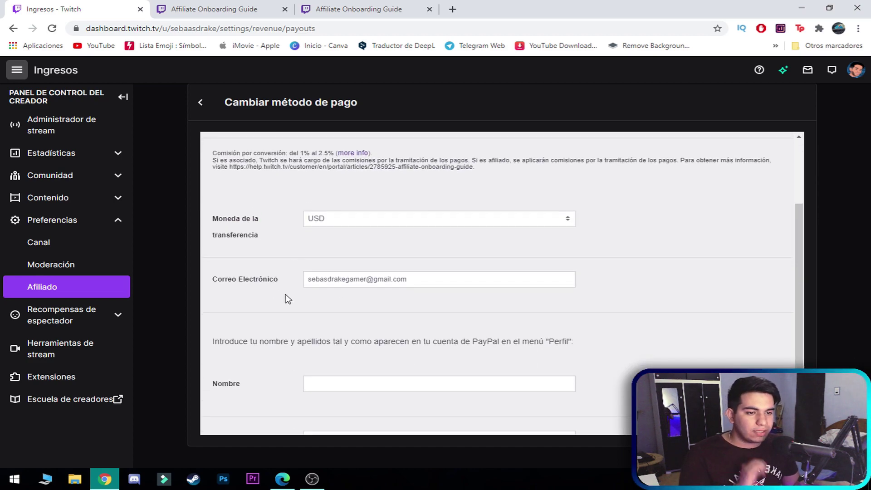
pyautogui.scroll(-2, 325, 383)
# - Enter the account holder's first name and surname in Nombre and Apellido and submit
pyautogui.click(344, 307)
pyautogui.click(280, 286)
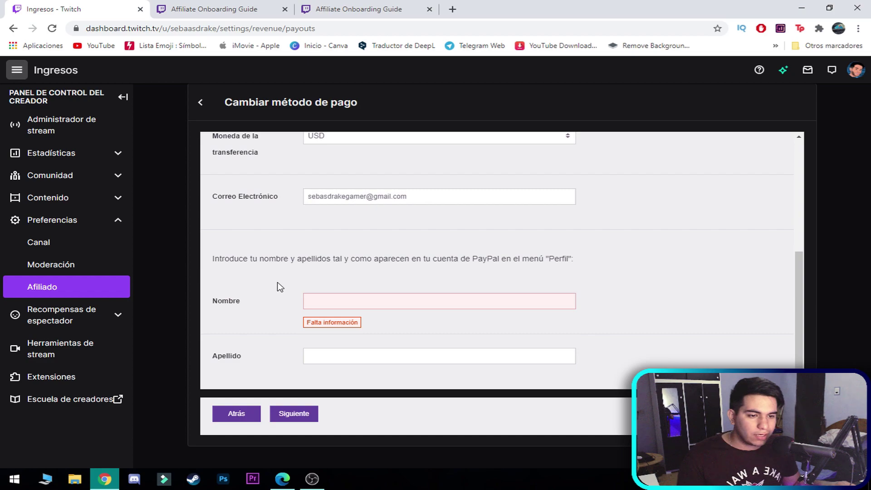
pyautogui.click(322, 304)
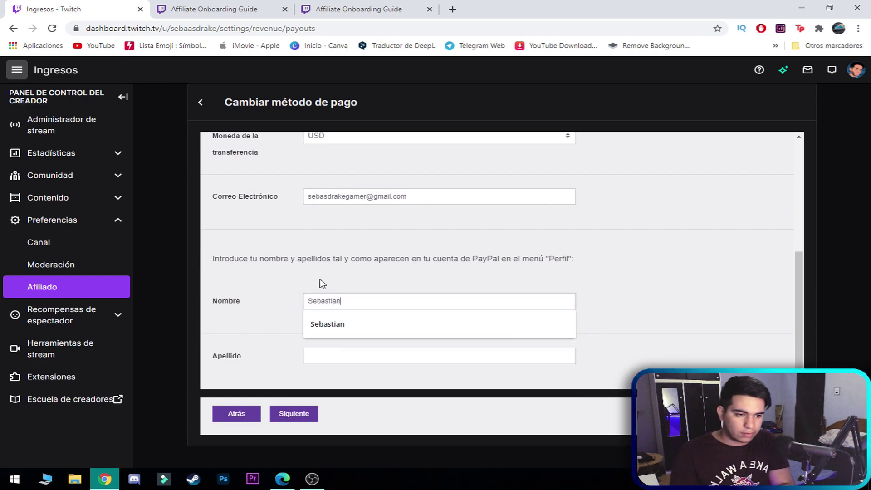
pyautogui.press('Tab')
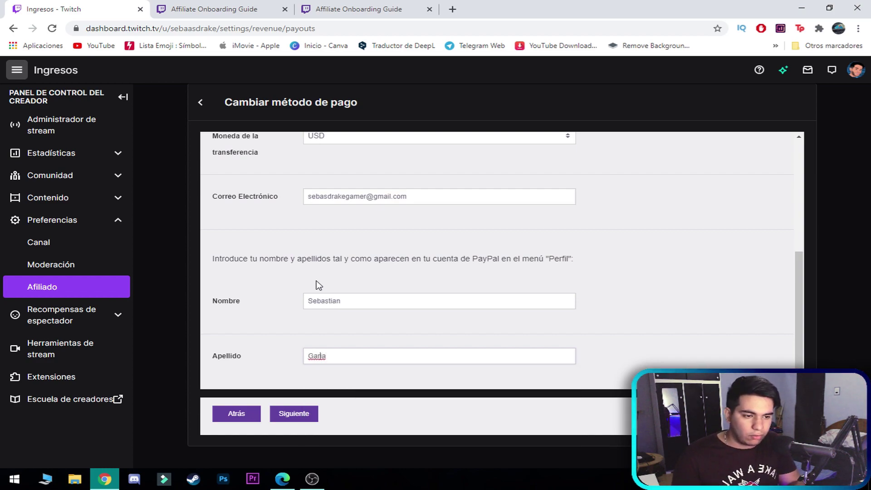
pyautogui.scroll(2, 291, 344)
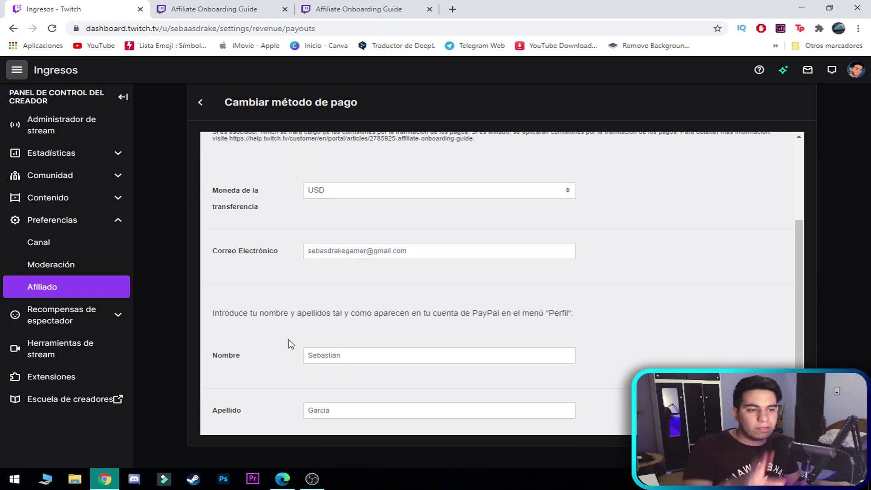
pyautogui.scroll(-2, 292, 349)
pyautogui.click(296, 410)
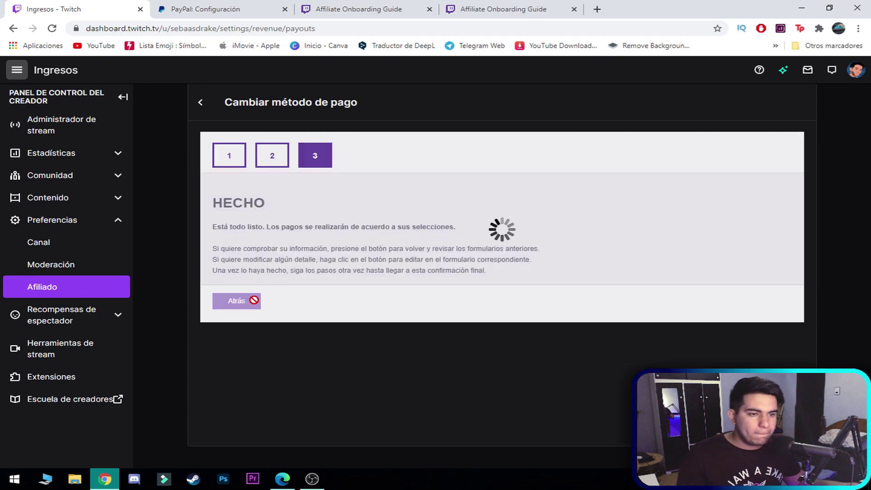
# - Go back to the payment method step, make the details editable, and clear the first name
pyautogui.click(253, 300)
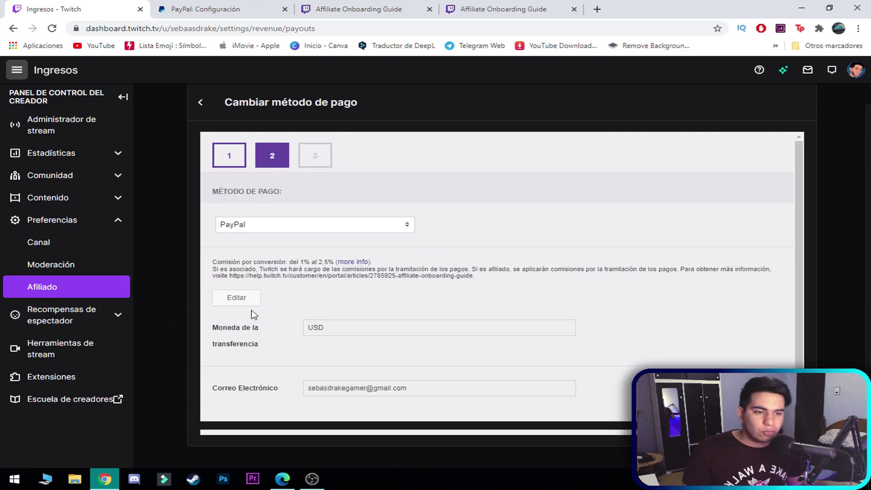
pyautogui.scroll(-1, 295, 272)
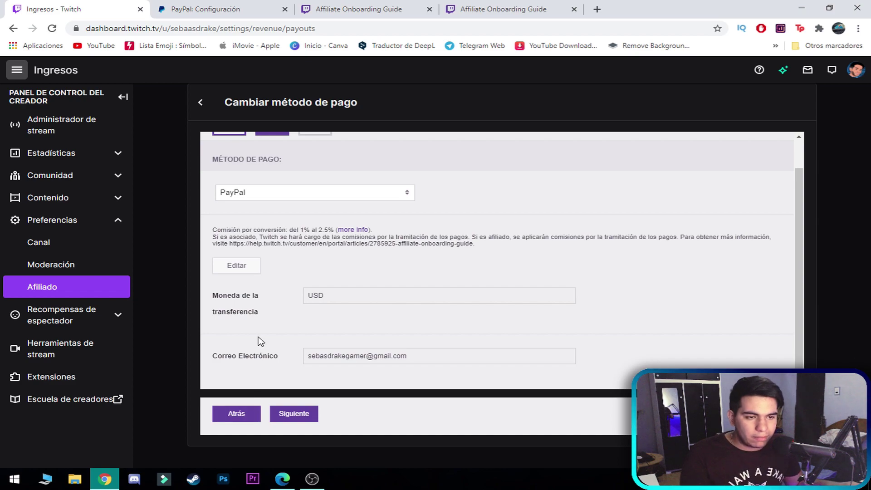
pyautogui.scroll(1, 259, 342)
pyautogui.click(249, 301)
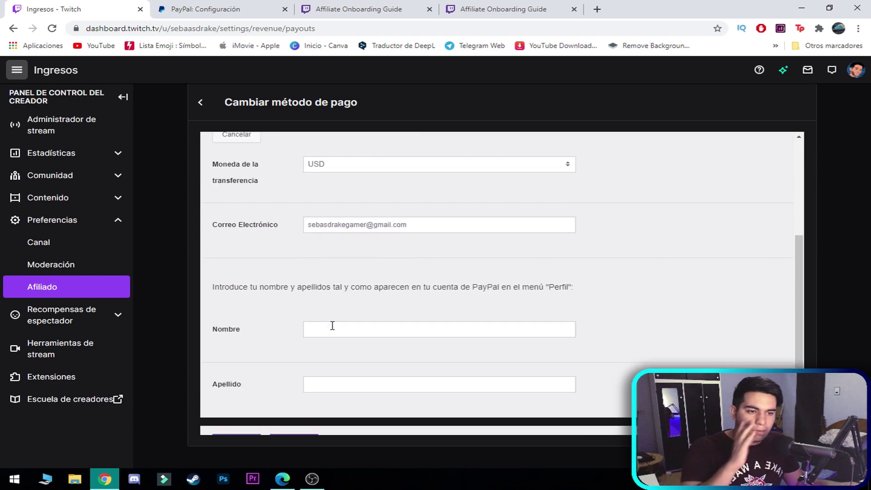
pyautogui.click(317, 329)
pyautogui.click(285, 340)
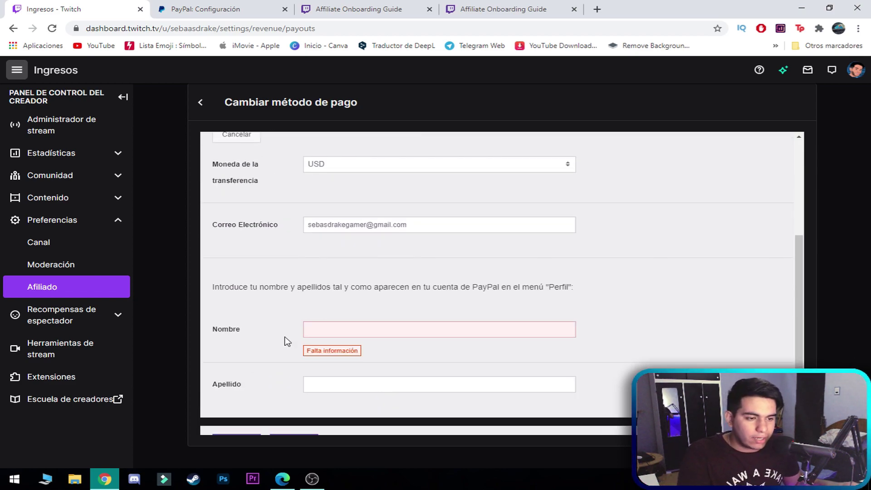
pyautogui.scroll(-1, 302, 310)
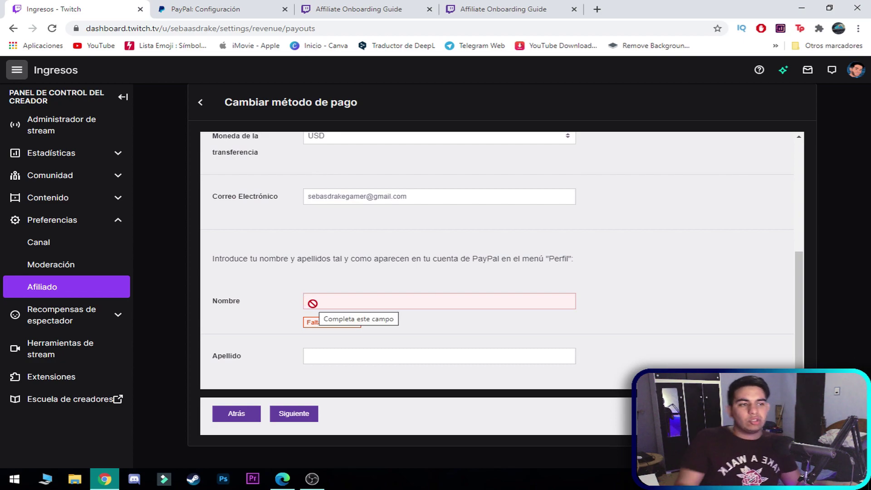
# - Check the account holder's name shown on the PayPal profile tab
pyautogui.click(218, 9)
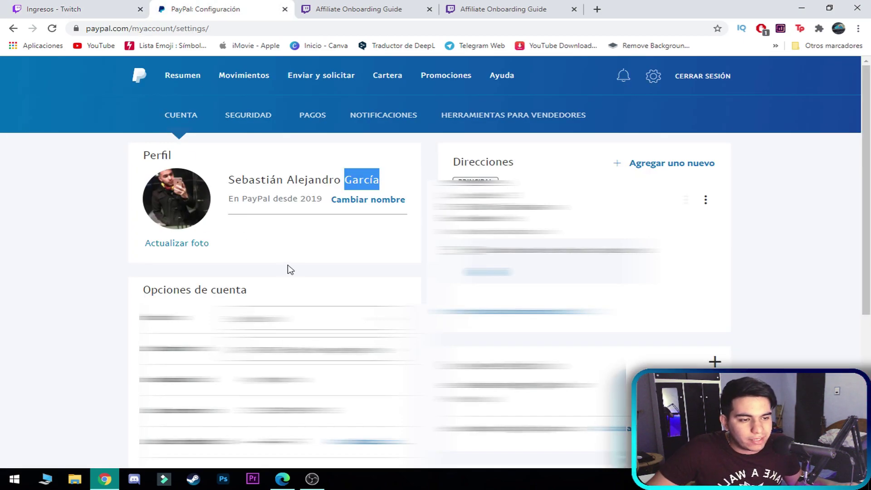
pyautogui.click(167, 154)
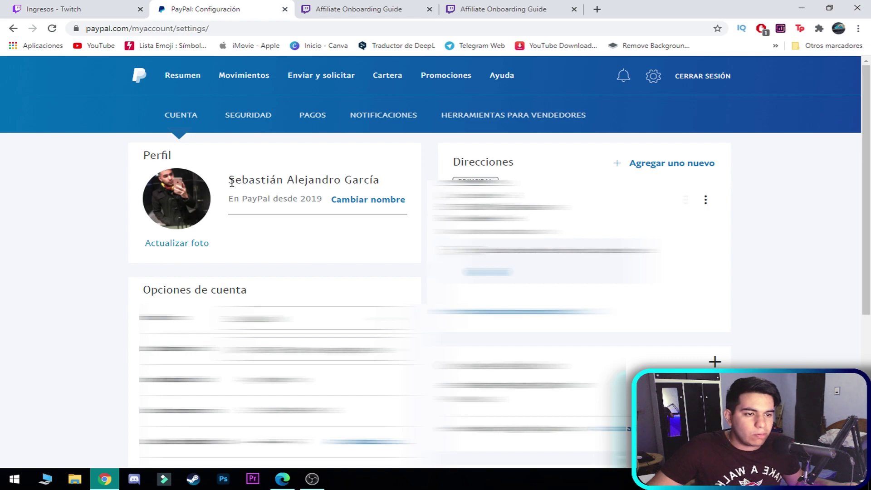
pyautogui.click(59, 9)
# - Enter the lowercase first and middle names in Nombre and submit them for validation
pyautogui.click(341, 299)
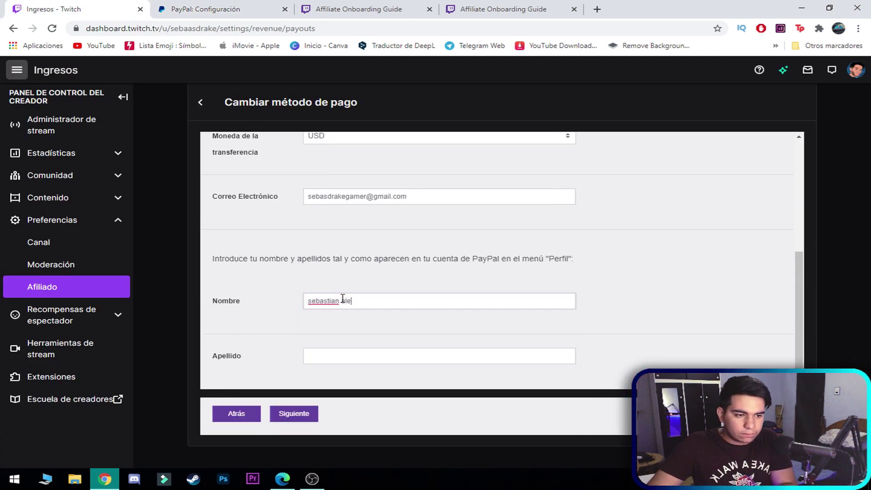
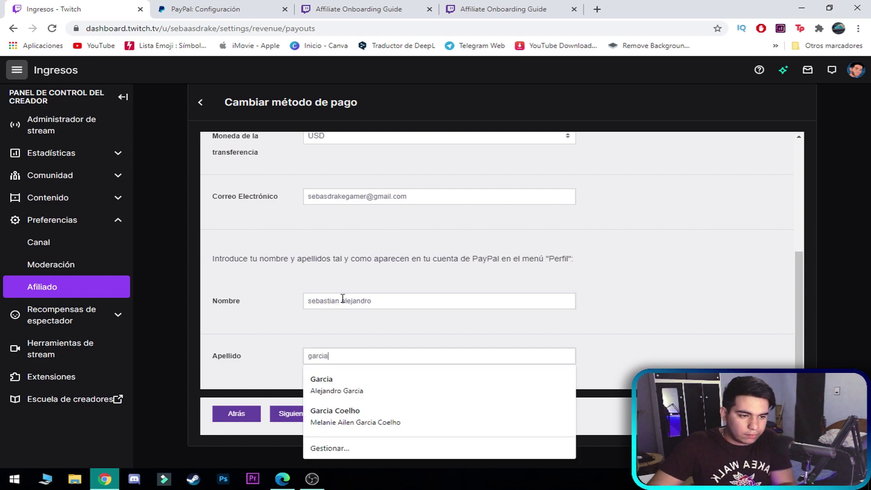
pyautogui.click(279, 414)
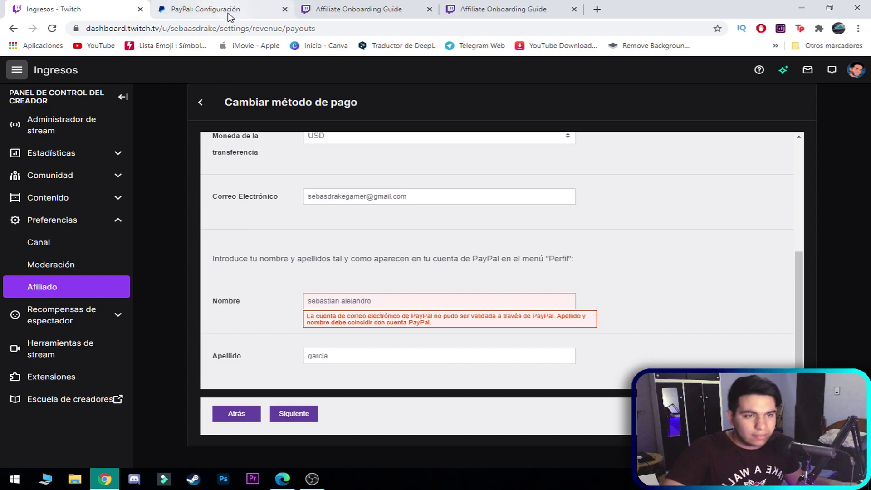
pyautogui.click(242, 18)
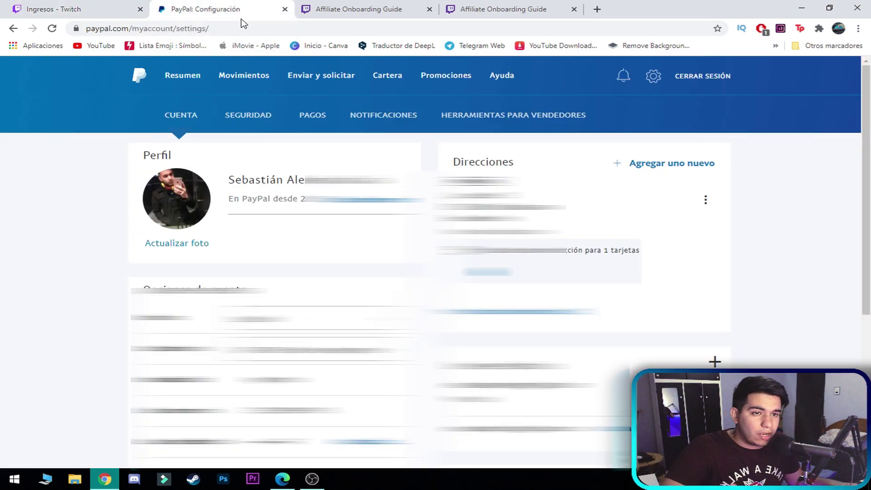
# - Copy the PayPal profile name into Nombre, move the accented surname into Apellido, and submit
pyautogui.moveTo(250, 182); pyautogui.dragTo(399, 182)
pyautogui.moveTo(318, 180); pyautogui.dragTo(338, 301)
pyautogui.moveTo(410, 302); pyautogui.dragTo(399, 301)
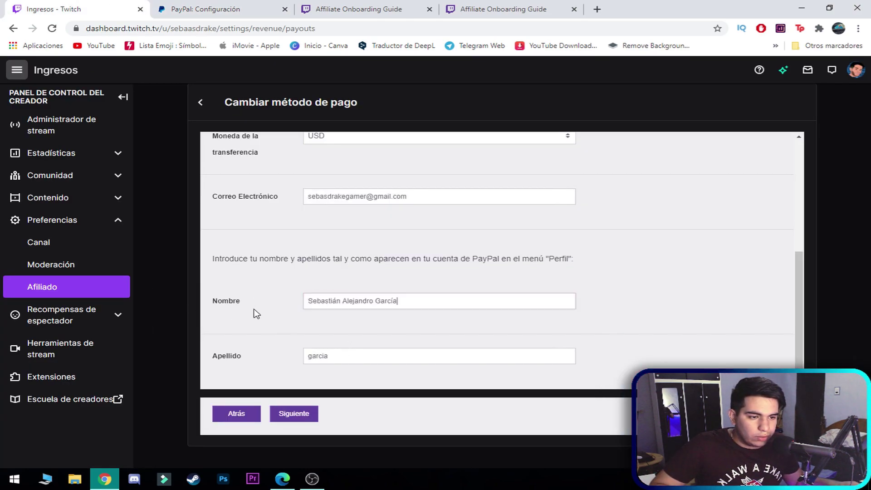
pyautogui.doubleClick(385, 301)
pyautogui.rightClick(379, 301)
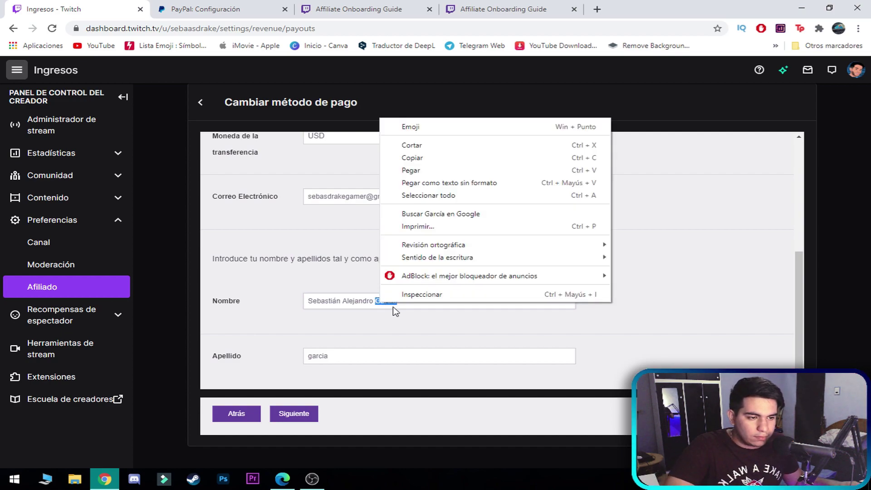
pyautogui.click(411, 145)
pyautogui.moveTo(363, 356); pyautogui.dragTo(275, 365)
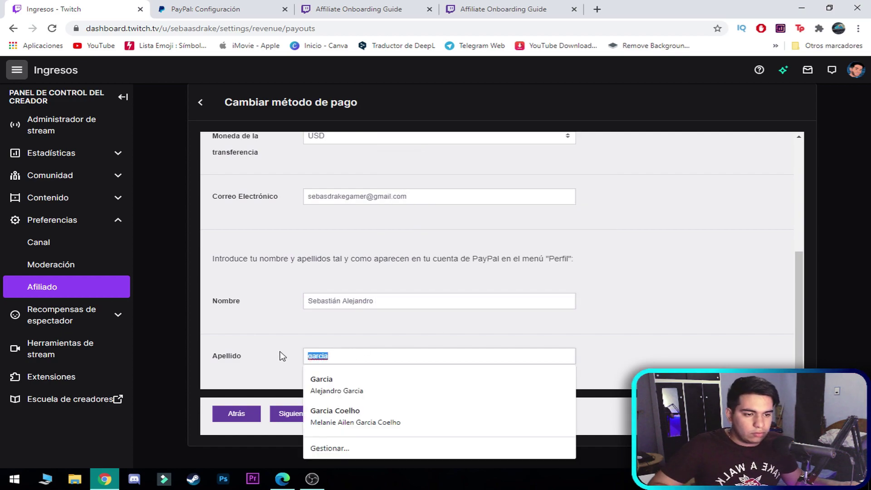
pyautogui.hotkey('ctrl', 'v')
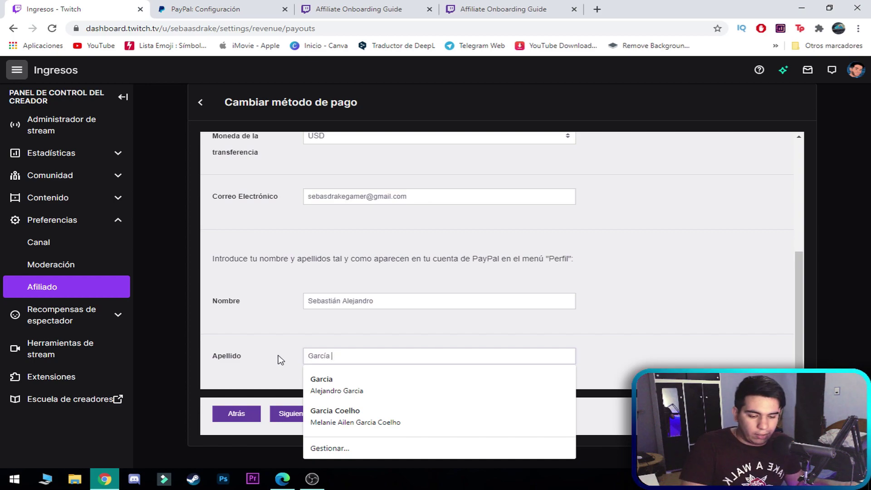
pyautogui.click(363, 323)
pyautogui.click(291, 412)
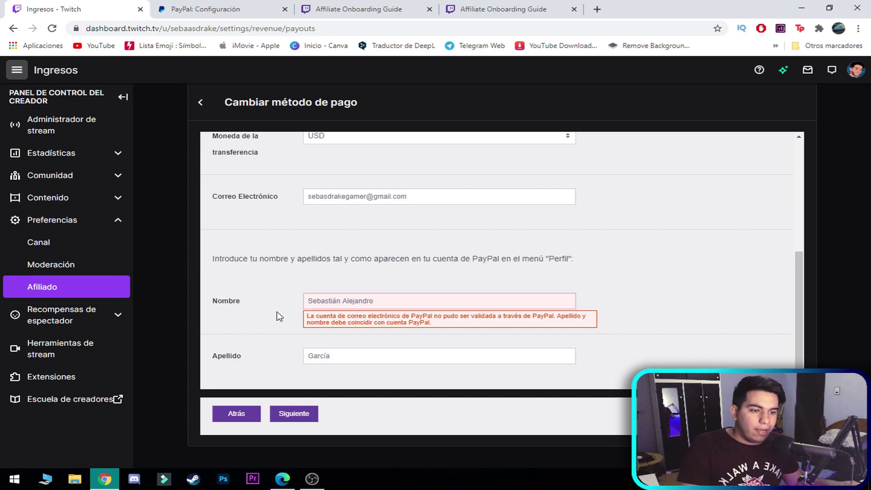
# - Remove the middle name from Nombre and resubmit to reach the HECHO confirmation
pyautogui.doubleClick(358, 300)
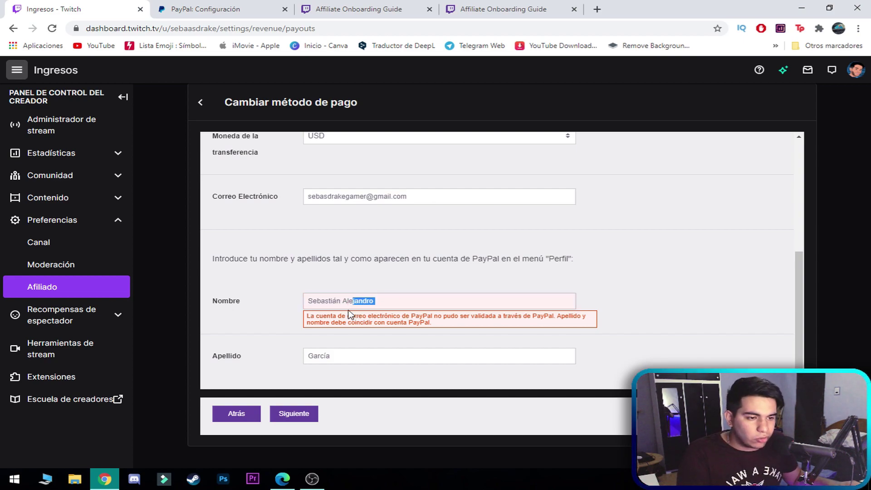
pyautogui.press('BackSpace')
pyautogui.click(293, 341)
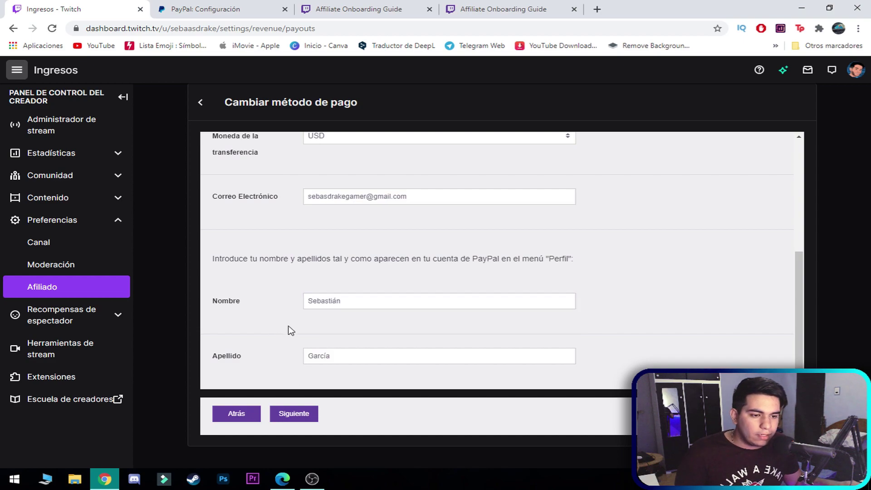
pyautogui.click(349, 301)
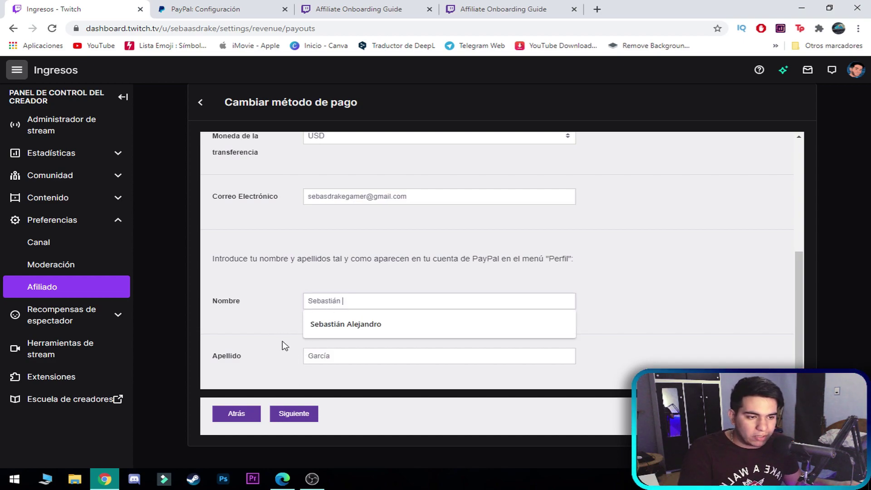
pyautogui.click(292, 353)
pyautogui.click(300, 413)
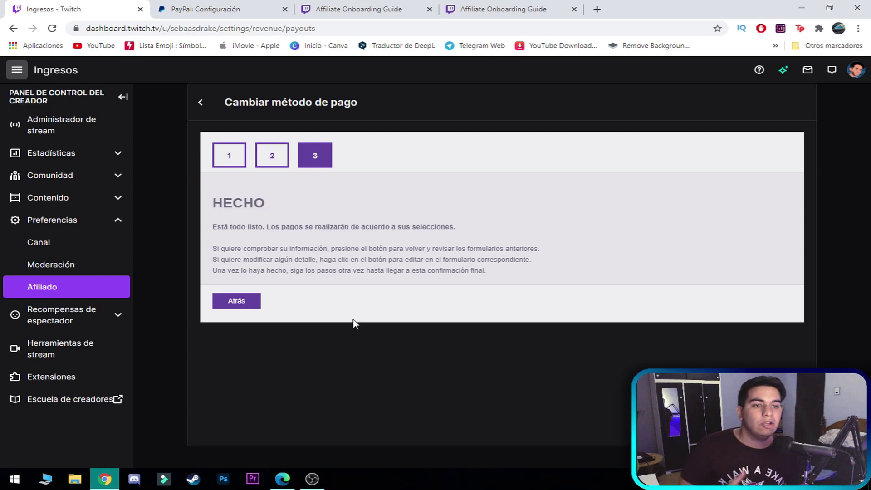
# - Compare against the PayPal profile, exit the payout wizard, and open the Canal page from the account menu
pyautogui.click(235, 8)
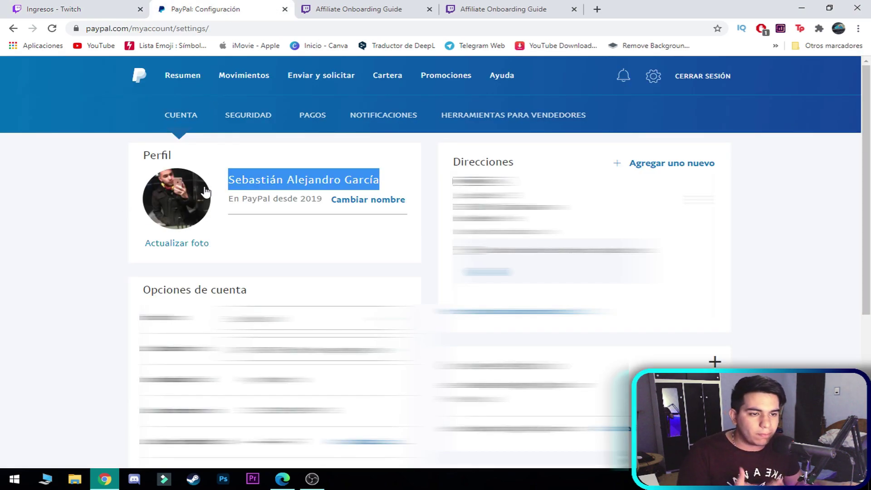
pyautogui.click(93, 8)
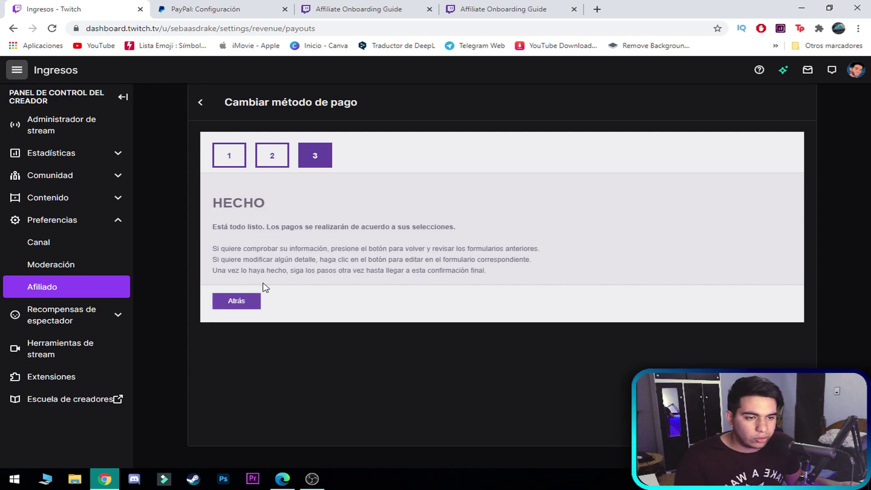
pyautogui.click(211, 115)
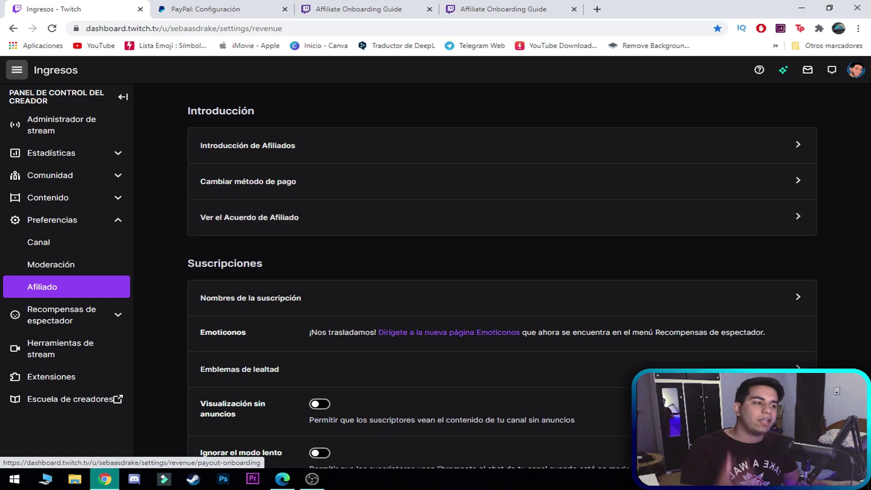
pyautogui.click(857, 71)
pyautogui.click(819, 151)
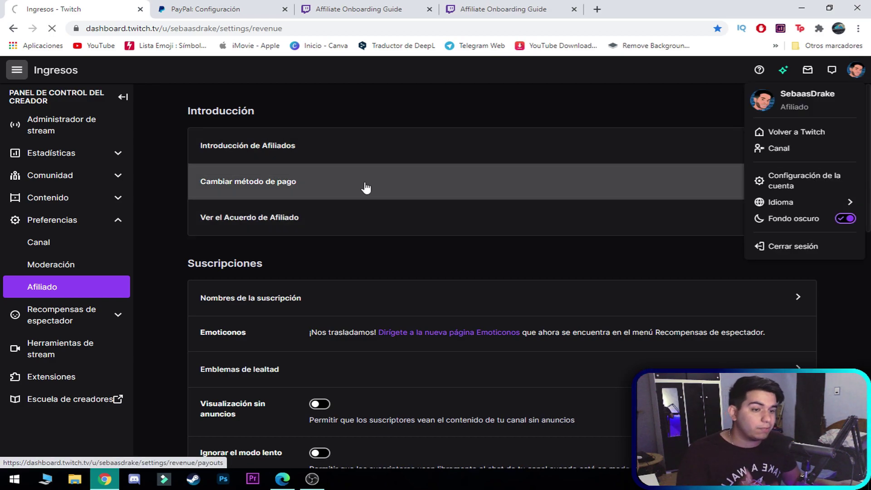